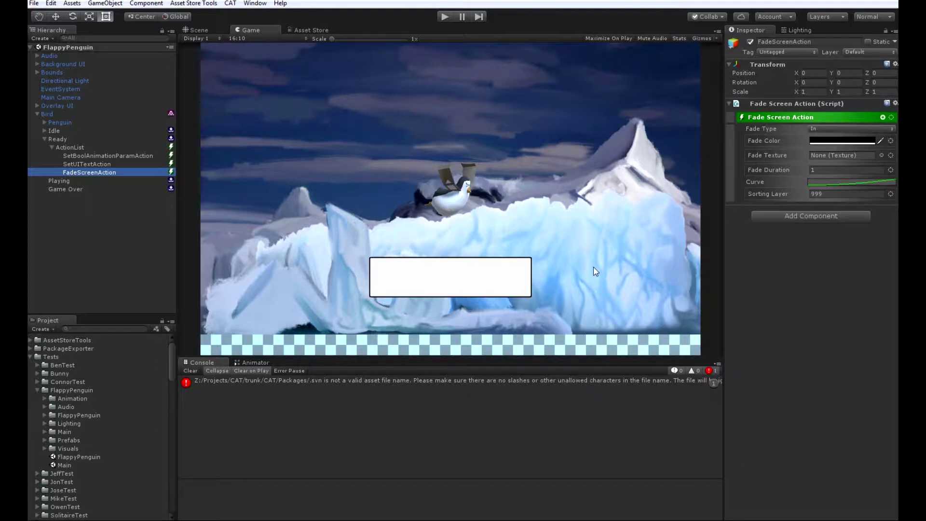
# Add a Trigger List as a child of the Ready state's ActionList, wrapped in a Triggered Action
pyautogui.click(70, 147)
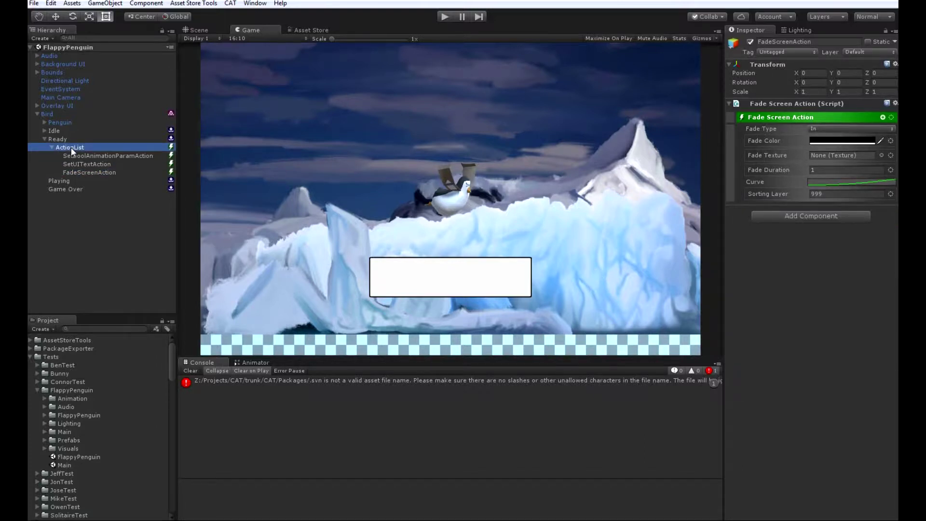
pyautogui.click(882, 117)
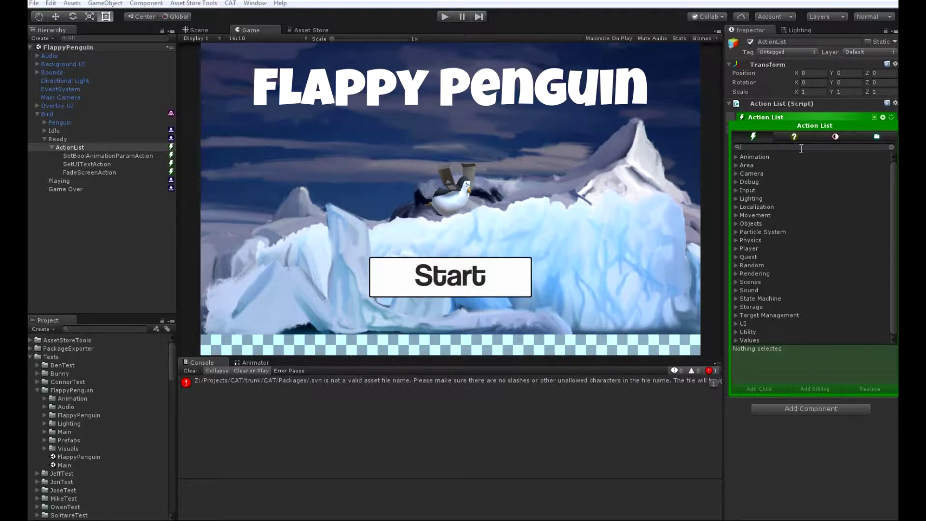
pyautogui.write('trigger')
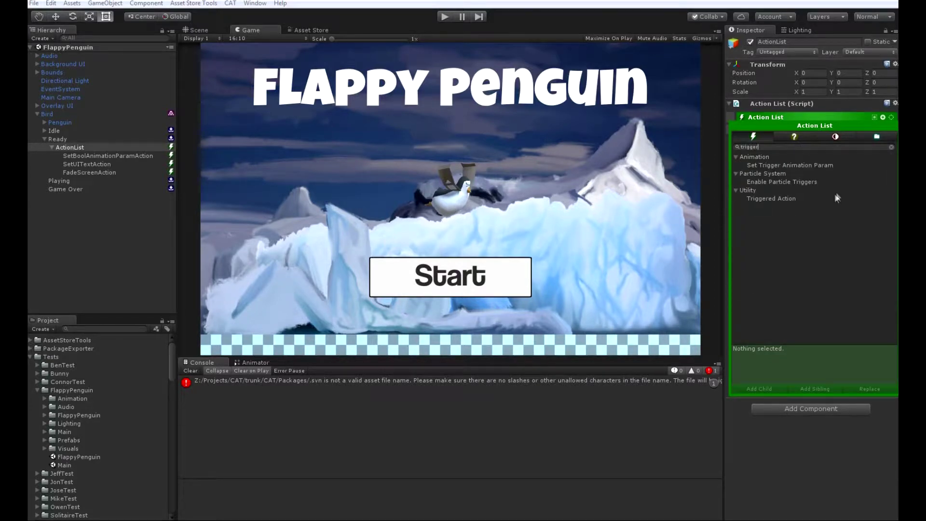
pyautogui.click(800, 137)
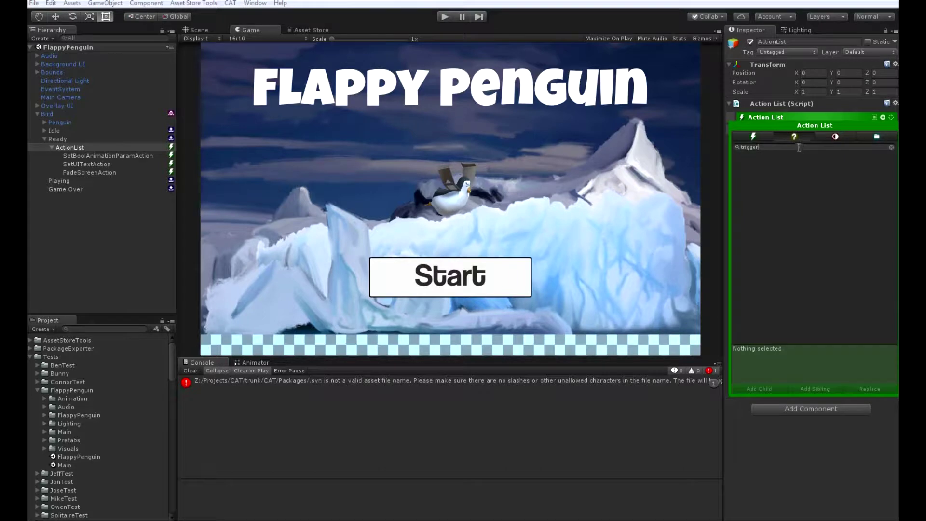
pyautogui.click(836, 137)
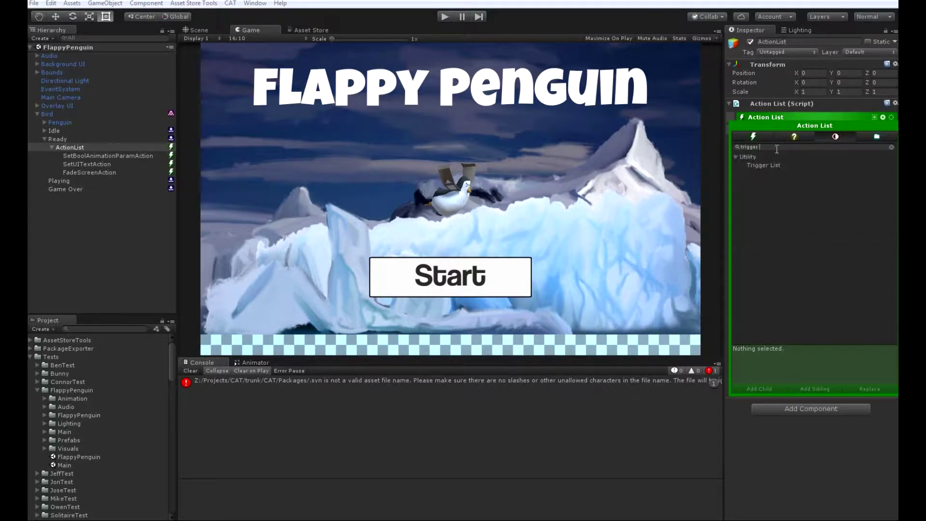
pyautogui.click(772, 166)
pyautogui.click(877, 166)
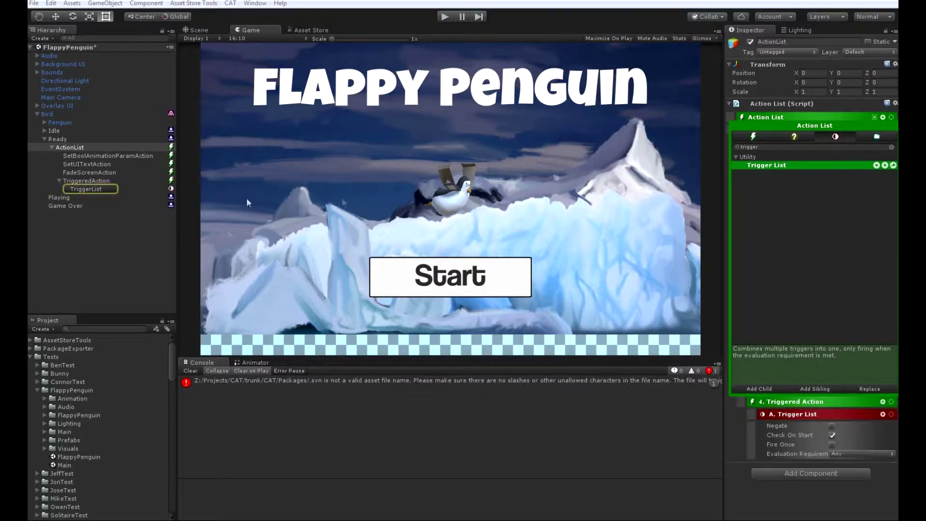
# Add a Mouse Button trigger and an Input Button trigger as children of the TriggerList
pyautogui.click(96, 189)
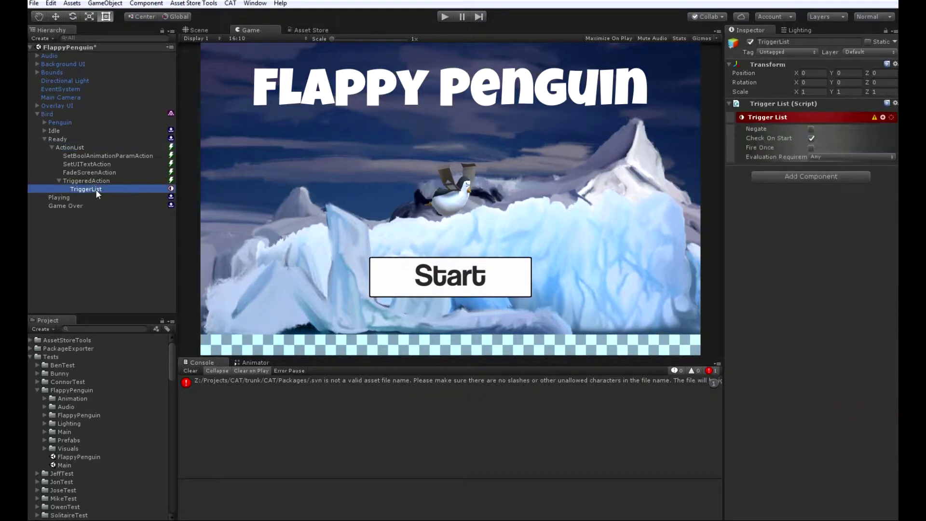
pyautogui.click(885, 117)
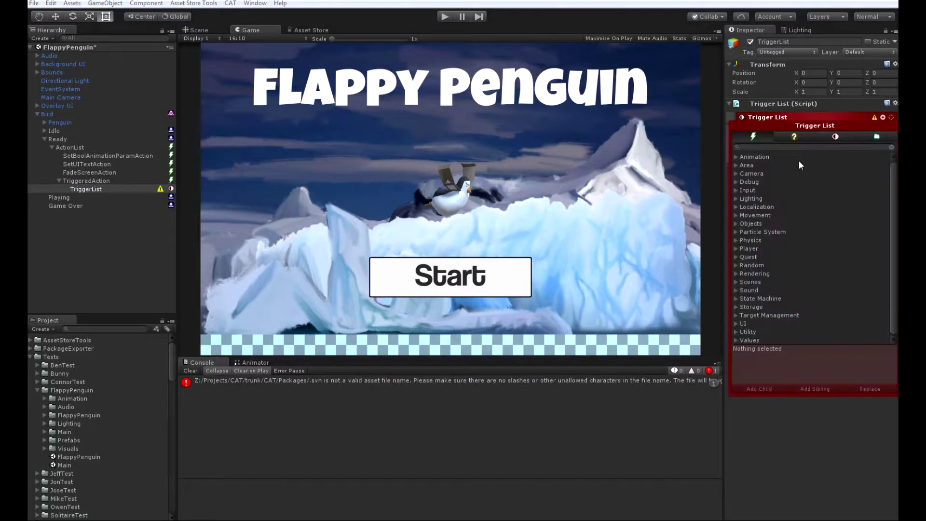
pyautogui.click(816, 139)
pyautogui.click(736, 173)
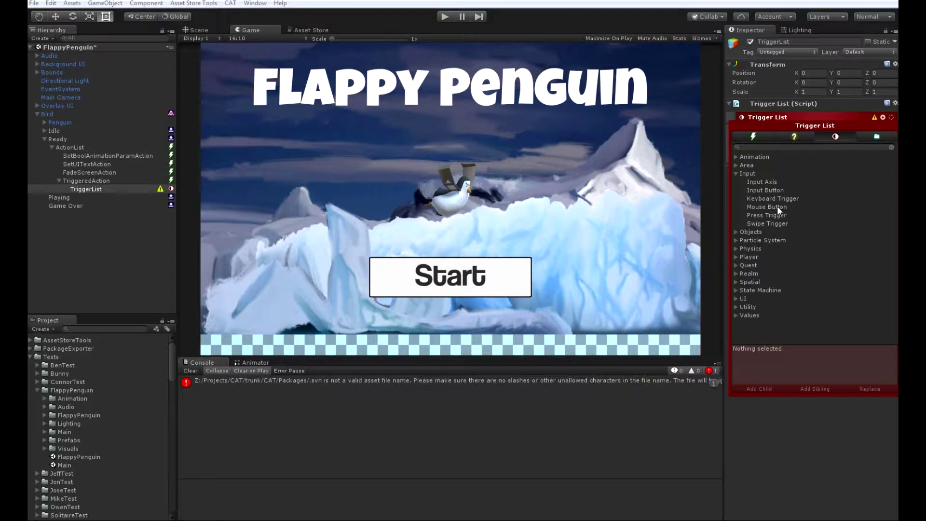
pyautogui.click(773, 207)
pyautogui.click(876, 206)
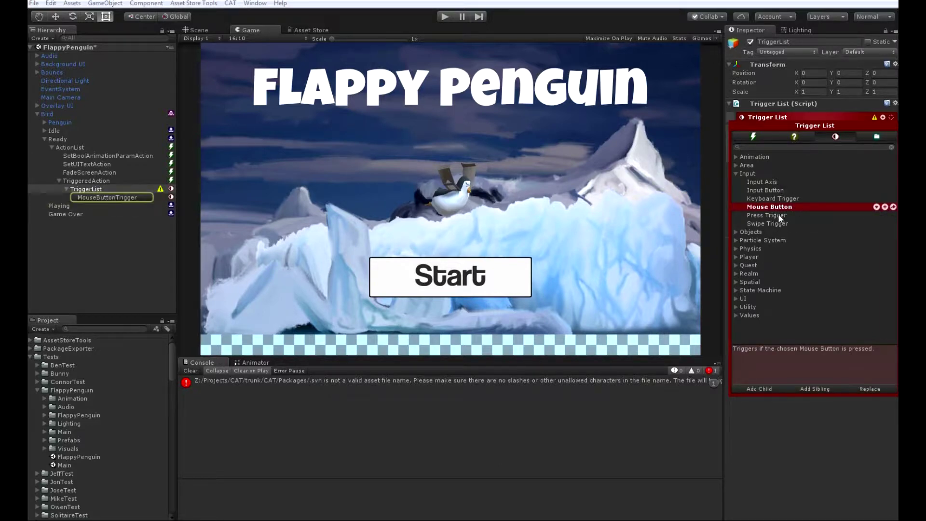
pyautogui.click(774, 191)
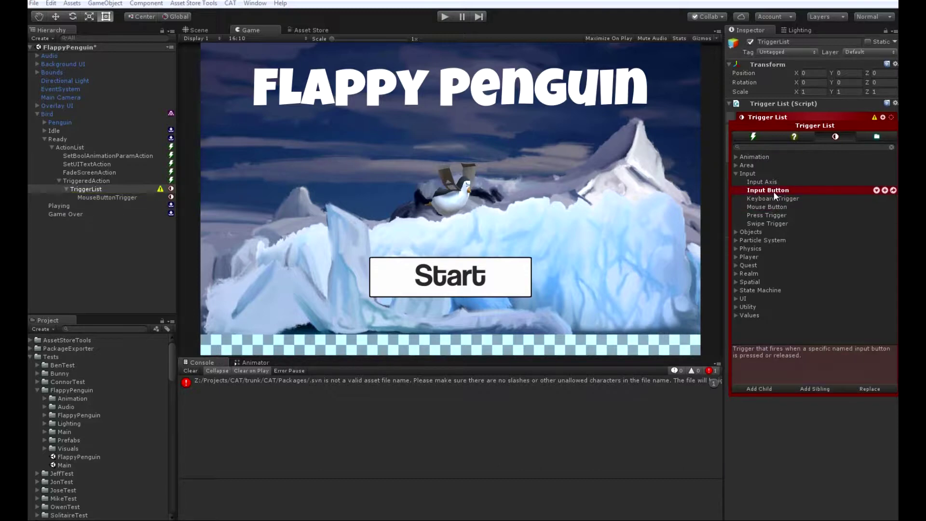
pyautogui.click(876, 191)
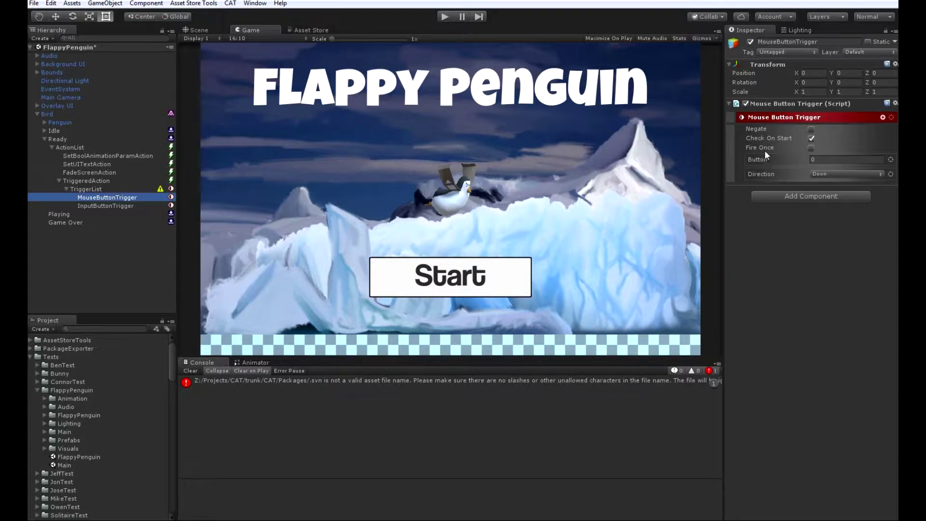
# Set the InputButtonTrigger's button name to Jump
pyautogui.moveTo(768, 147)
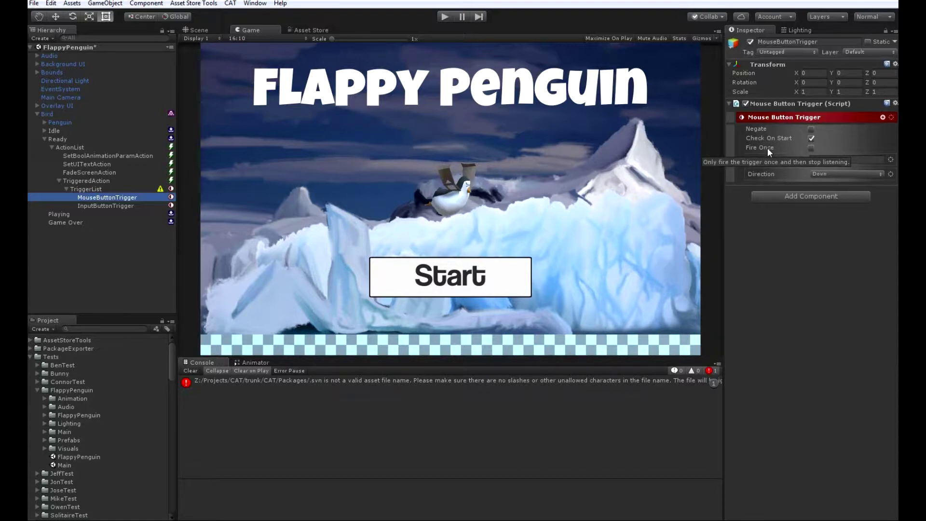
pyautogui.click(83, 206)
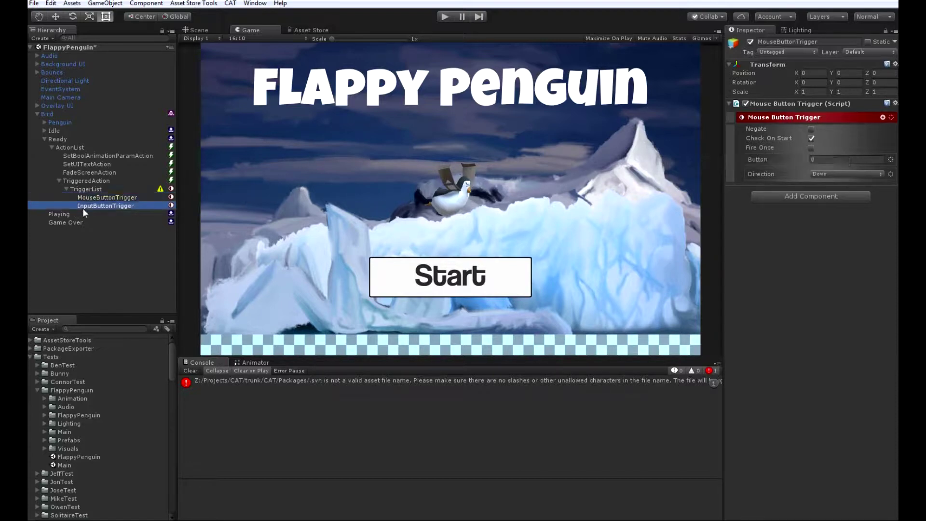
pyautogui.click(861, 160)
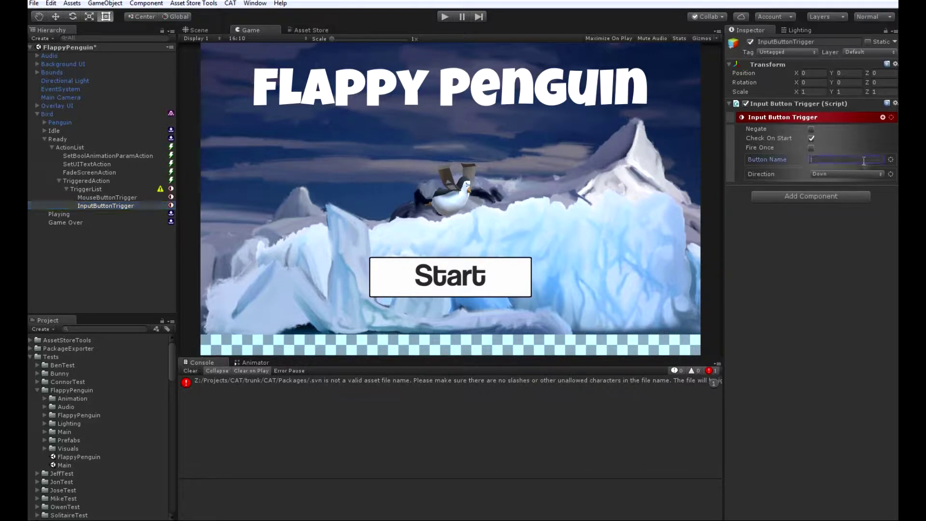
pyautogui.write('Jump')
pyautogui.doubleClick(865, 160)
pyautogui.write('Jumop')
pyautogui.press('BackSpace')
pyautogui.press('BackSpace')
pyautogui.write('p')
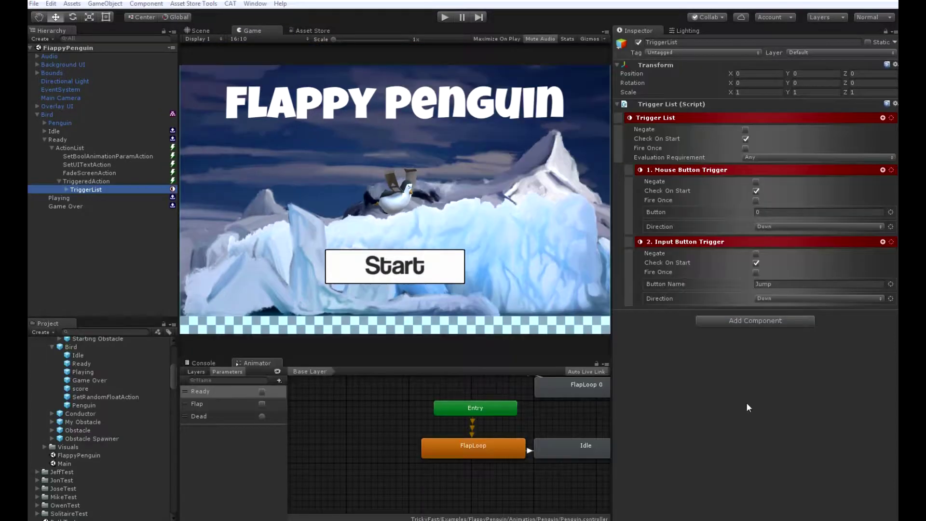
# Add an Action List as a sibling of the TriggerList under the TriggeredAction
pyautogui.click(882, 118)
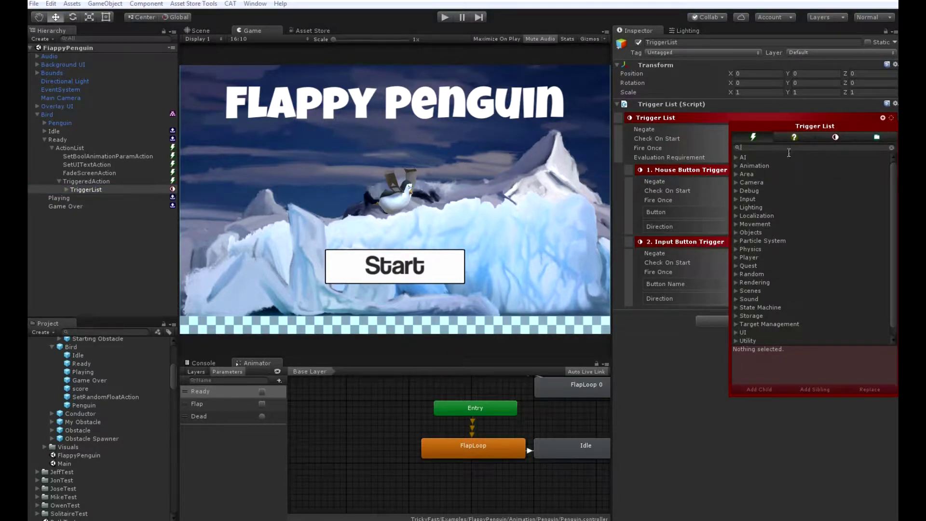
pyautogui.write('action')
pyautogui.scroll(-1, 784, 308)
pyautogui.press('Return')
pyautogui.click(782, 166)
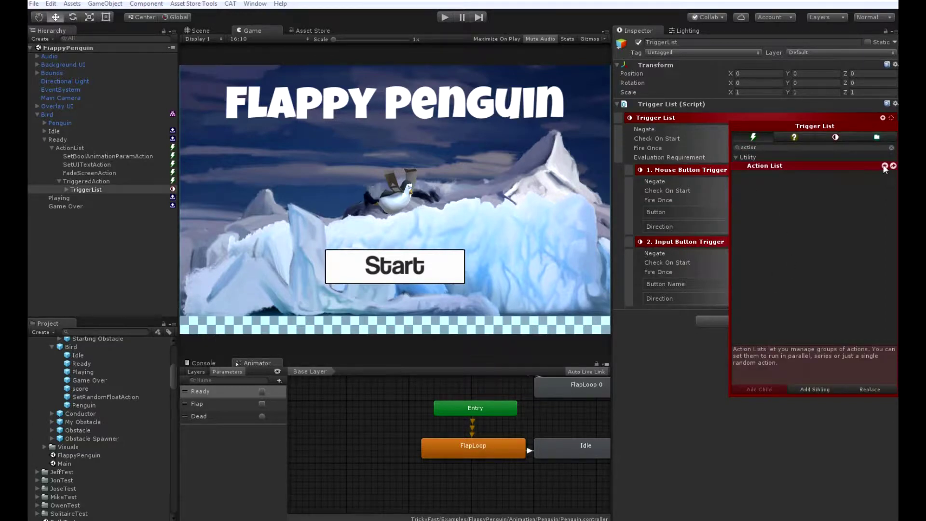
pyautogui.click(884, 166)
# Add a Change State action to the ActionList under TriggeredAction and duplicate it
pyautogui.click(111, 196)
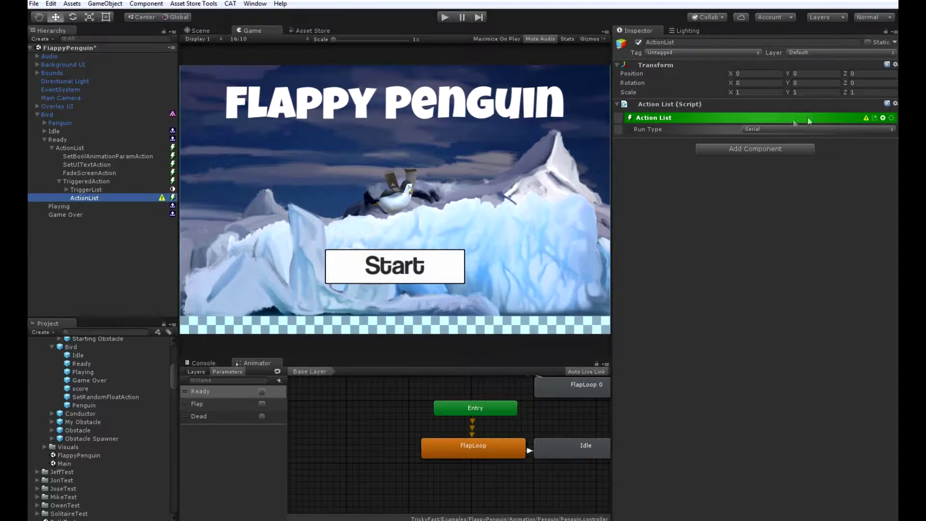
pyautogui.click(882, 117)
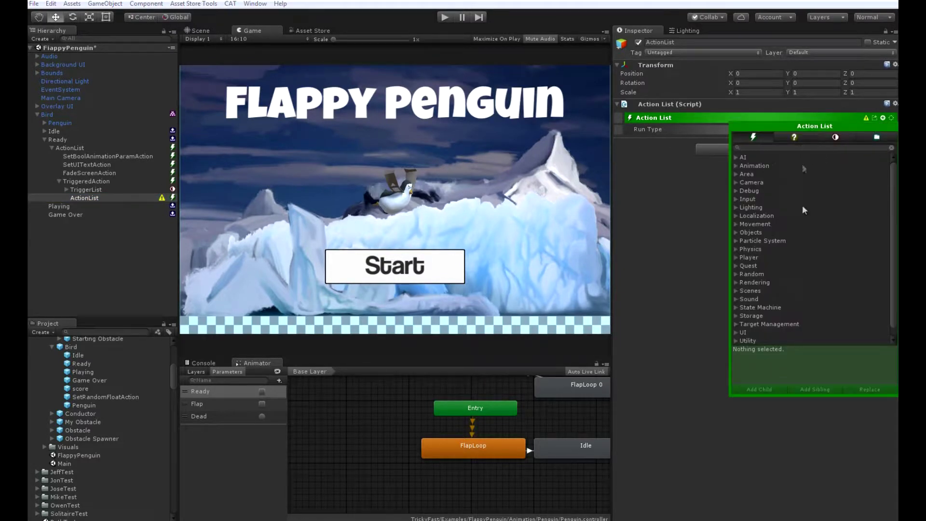
pyautogui.click(736, 308)
pyautogui.click(756, 314)
pyautogui.click(870, 316)
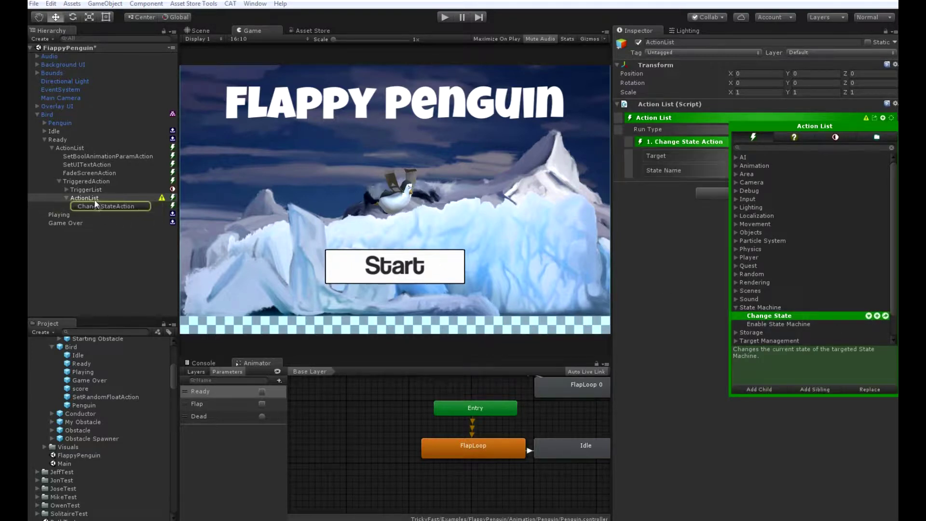
pyautogui.click(104, 206)
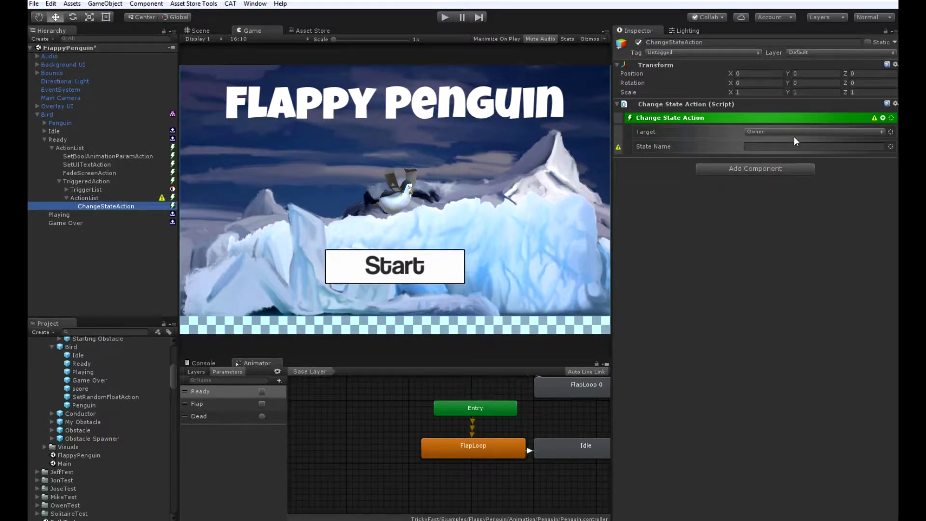
pyautogui.hotkey('ctrl', 'd')
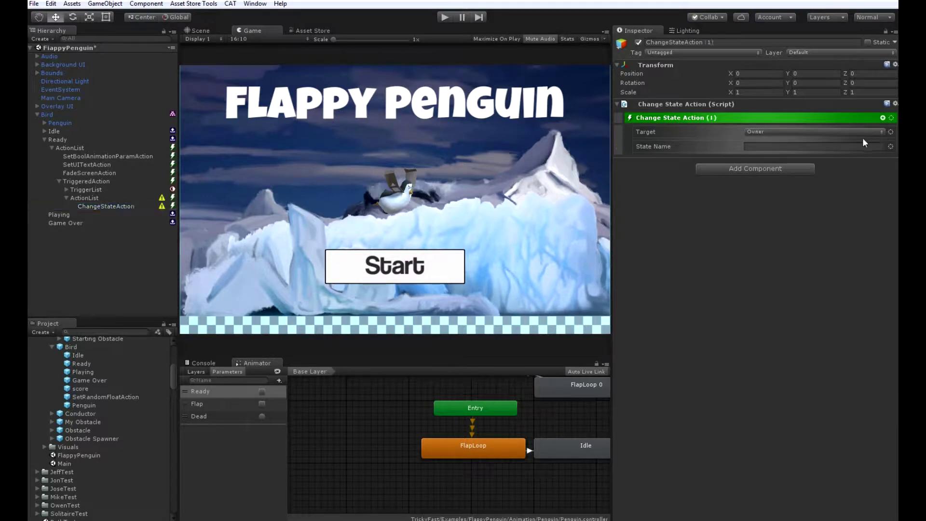
# Set the first ChangeStateAction's target to Obstacle Spawner and its state name to Set Next Obstacle
pyautogui.click(130, 206)
pyautogui.click(808, 131)
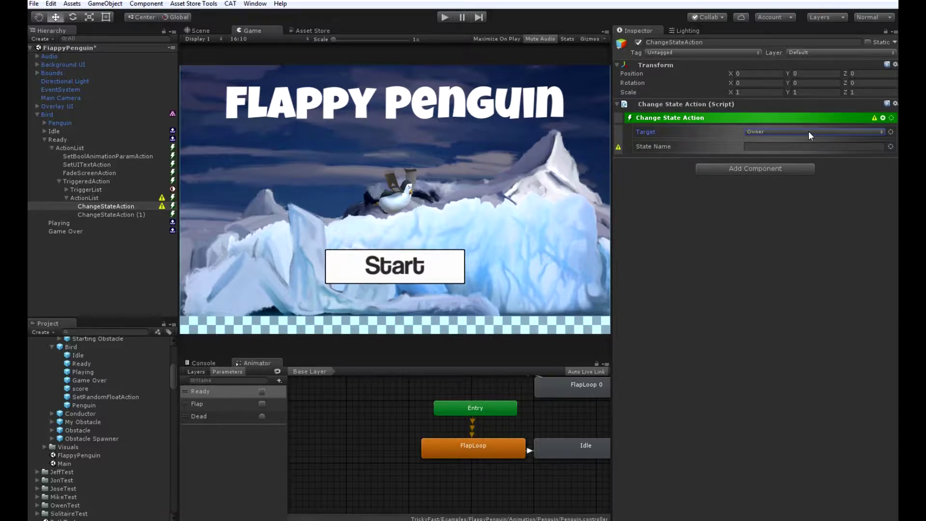
pyautogui.click(808, 131)
pyautogui.click(791, 196)
pyautogui.click(789, 131)
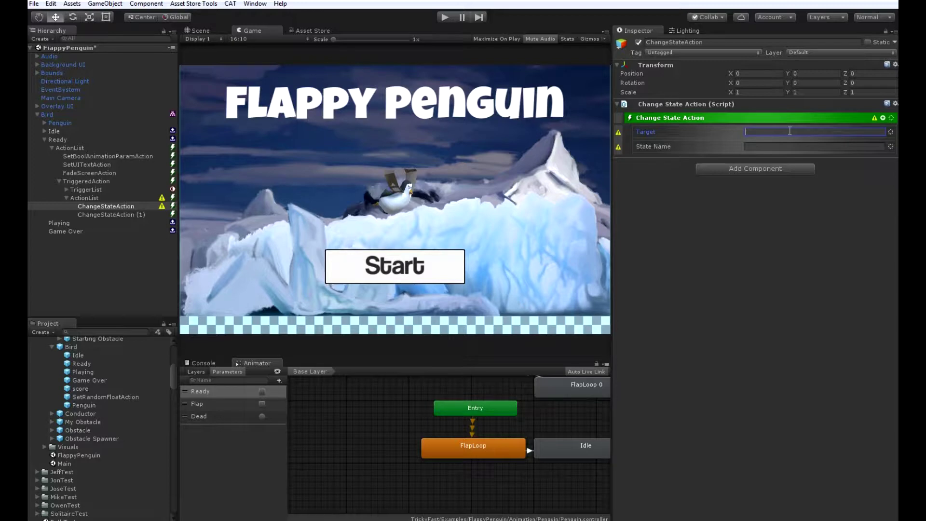
pyautogui.write('Obstacle Spawner')
pyautogui.click(797, 145)
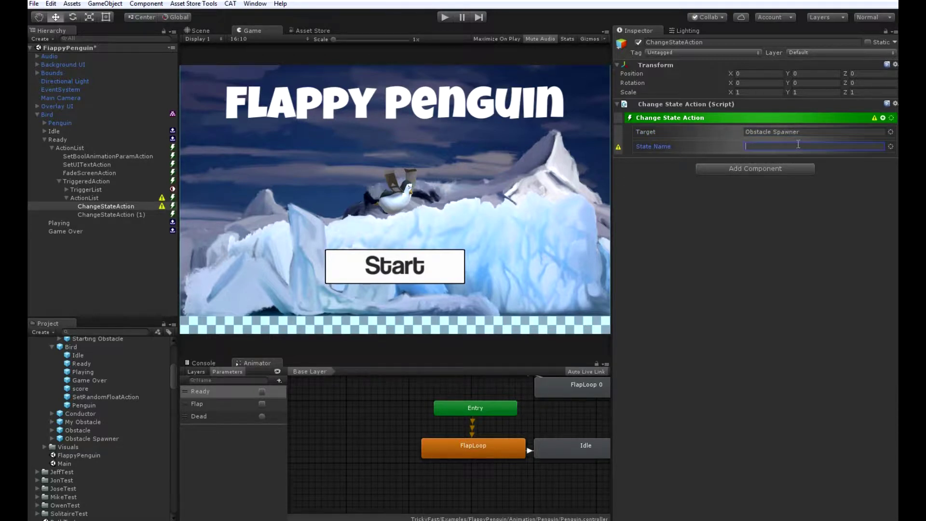
pyautogui.write('Set Next Obstacle')
# Set the state name of the duplicated ChangeStateAction (1) to Playing
pyautogui.click(105, 215)
pyautogui.click(783, 147)
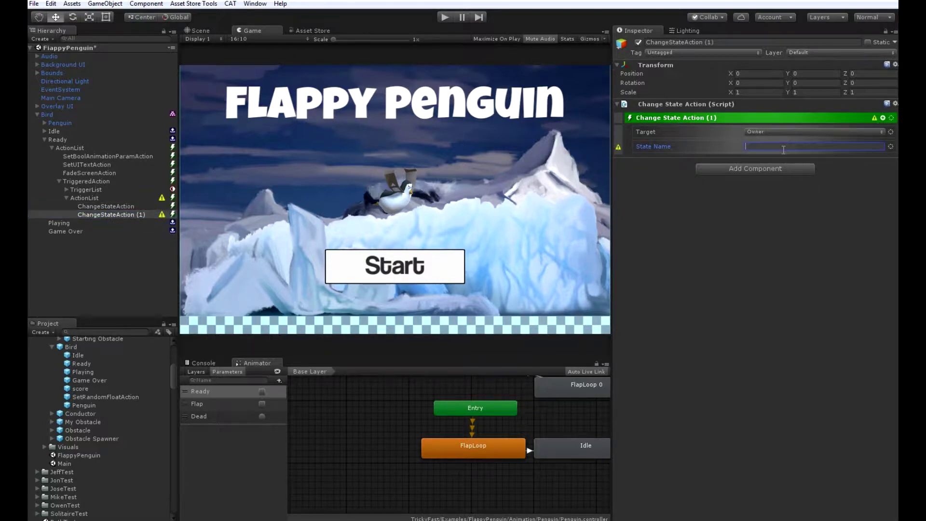
pyautogui.write('Playing')
# Add an Enable Gravity action and a Set UI Text action as children of the Playing state
pyautogui.click(79, 224)
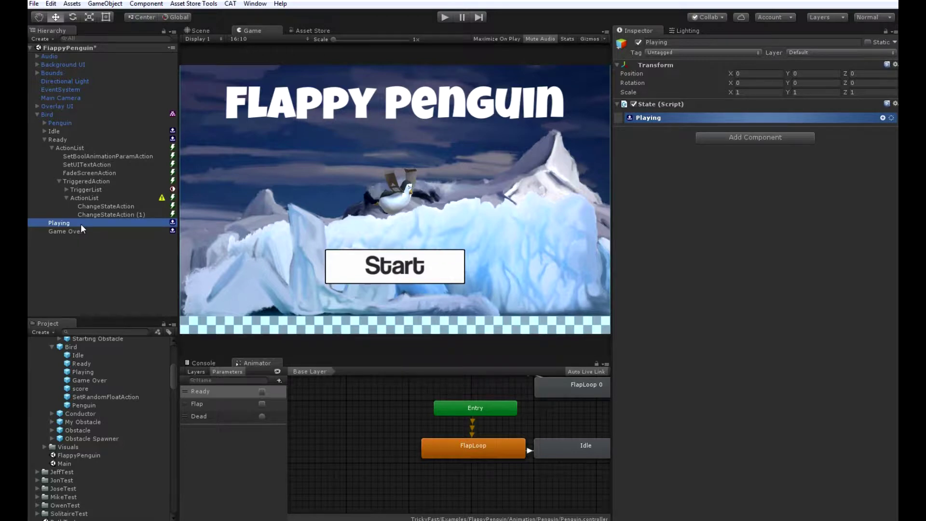
pyautogui.click(882, 118)
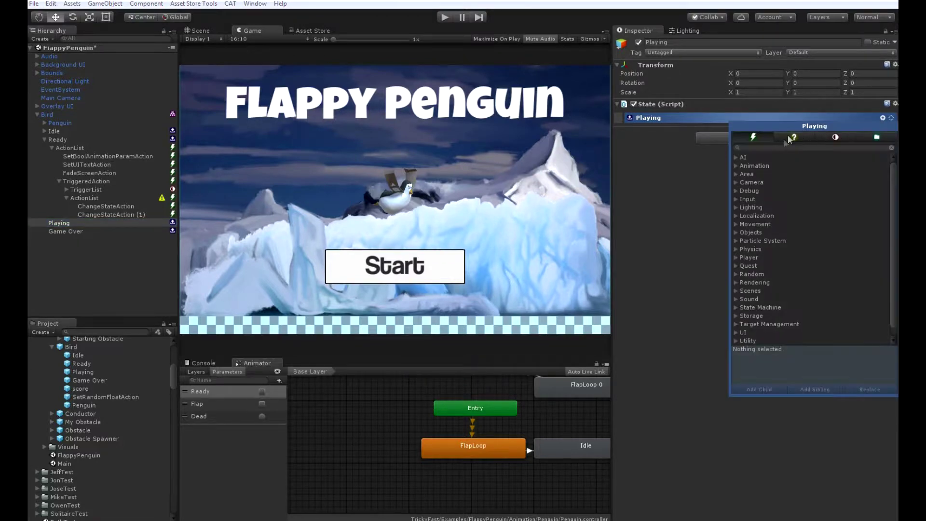
pyautogui.write('enabl')
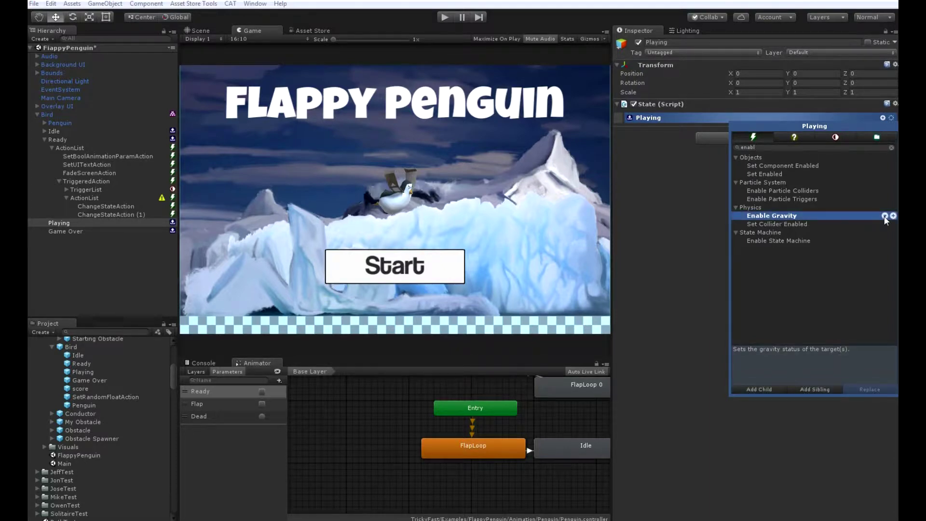
pyautogui.click(885, 215)
pyautogui.click(799, 152)
pyautogui.write('set ui')
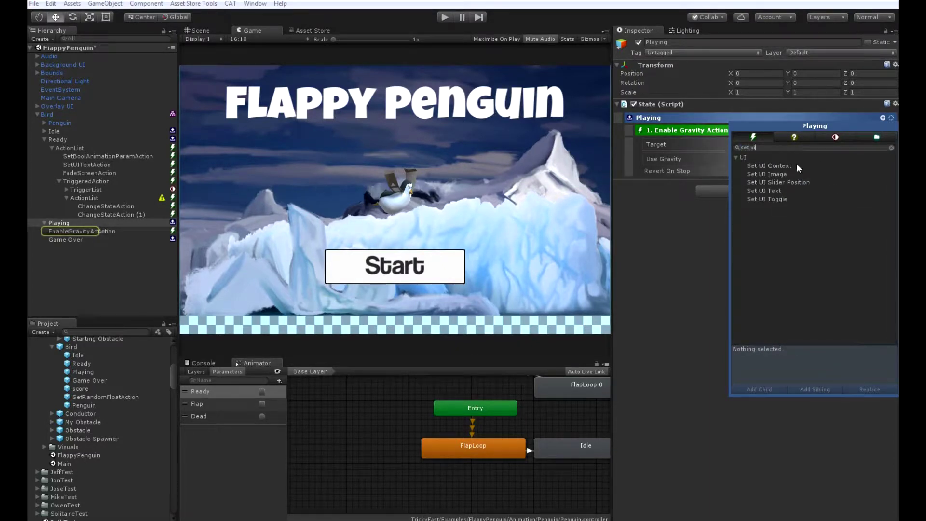
pyautogui.click(776, 189)
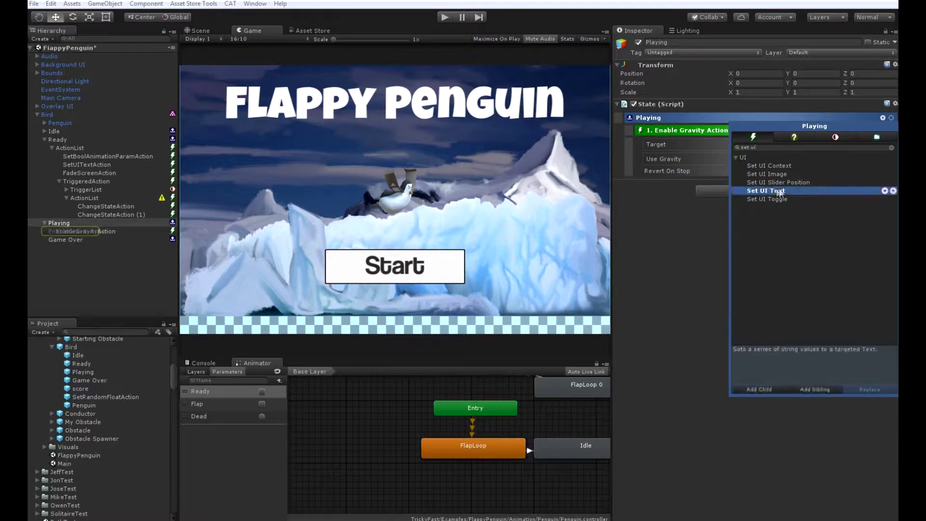
pyautogui.click(885, 191)
# Turn on Use Gravity for the EnableGravityAction in the Playing state
pyautogui.click(114, 228)
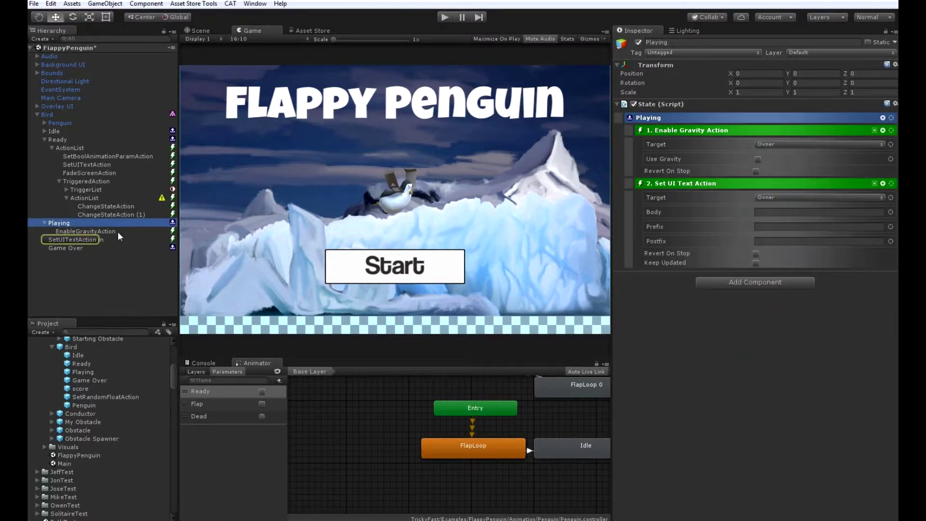
pyautogui.click(118, 232)
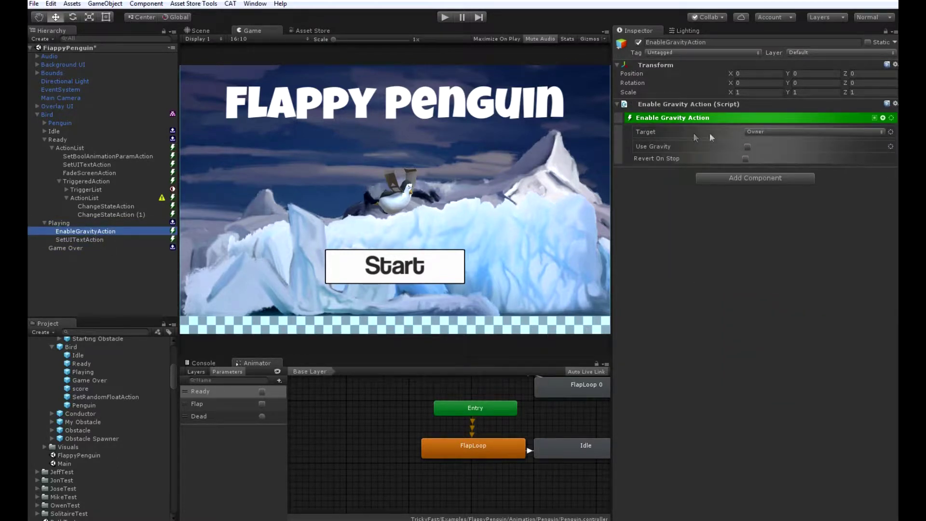
pyautogui.click(746, 147)
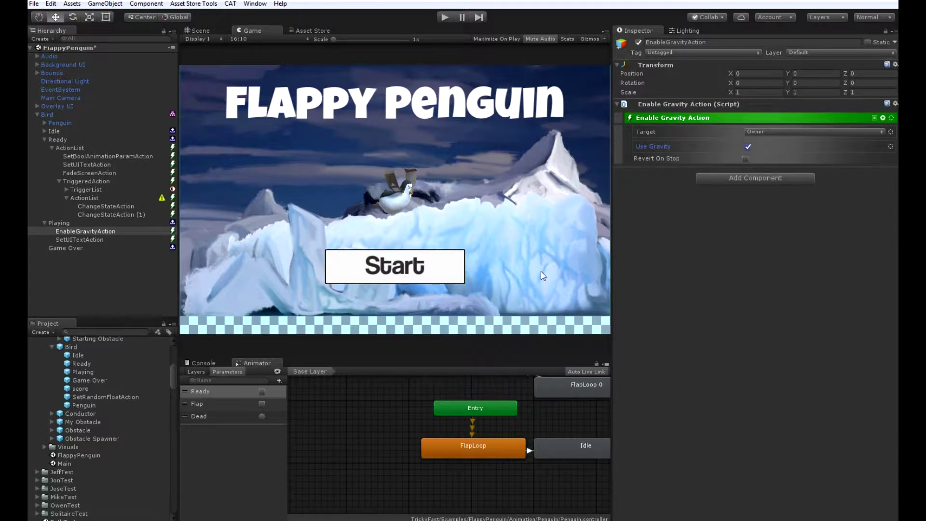
# Set the target of the Playing state's SetUITextAction to the object named Score Text
pyautogui.click(101, 239)
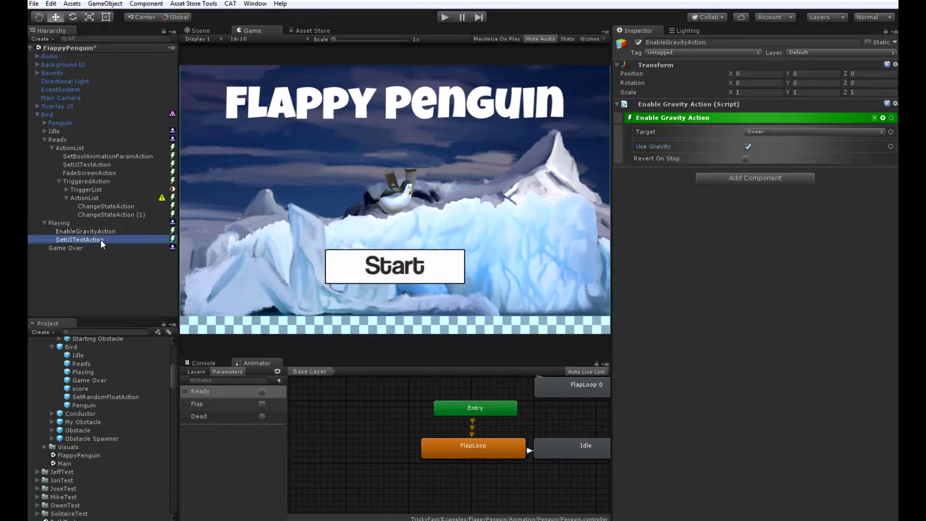
pyautogui.click(768, 129)
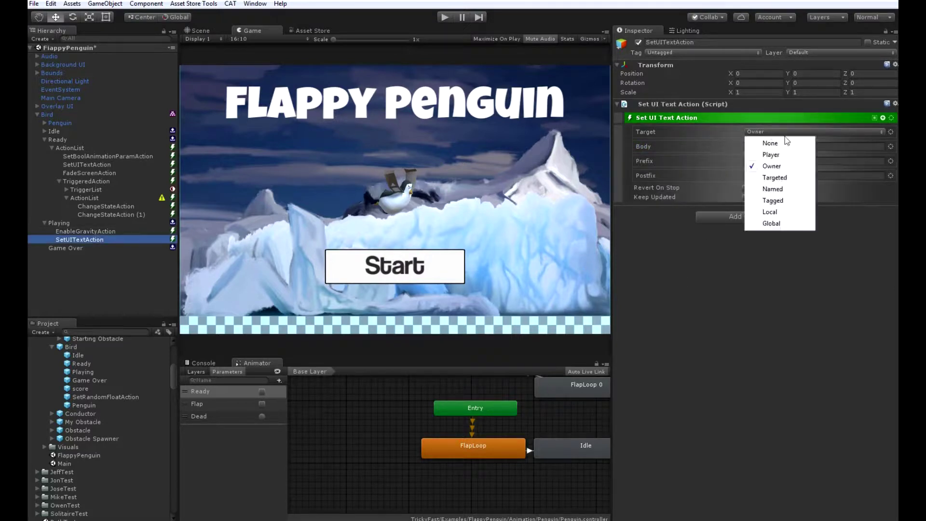
pyautogui.click(793, 194)
pyautogui.click(785, 131)
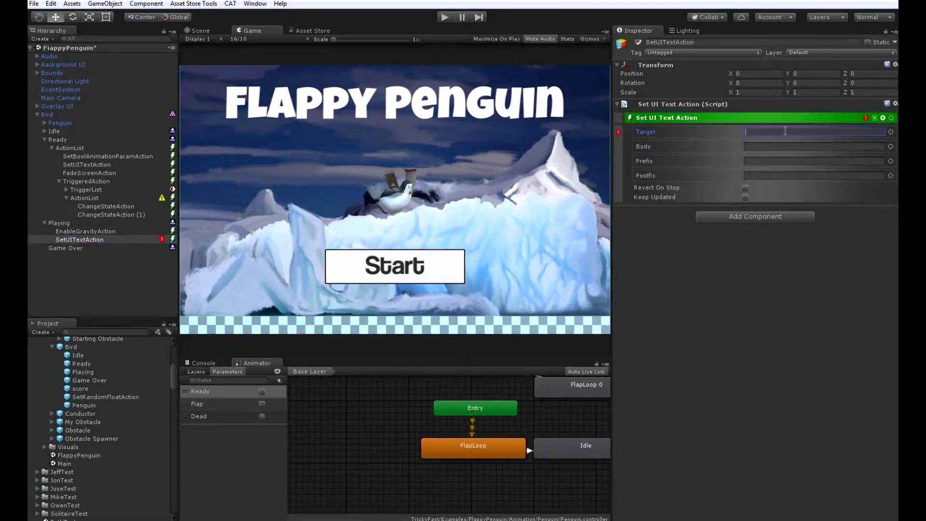
pyautogui.write('Score Tex')
# Make the SetUITextAction's body read the Owner value with reference name score, and turn on Keep Updated
pyautogui.click(890, 146)
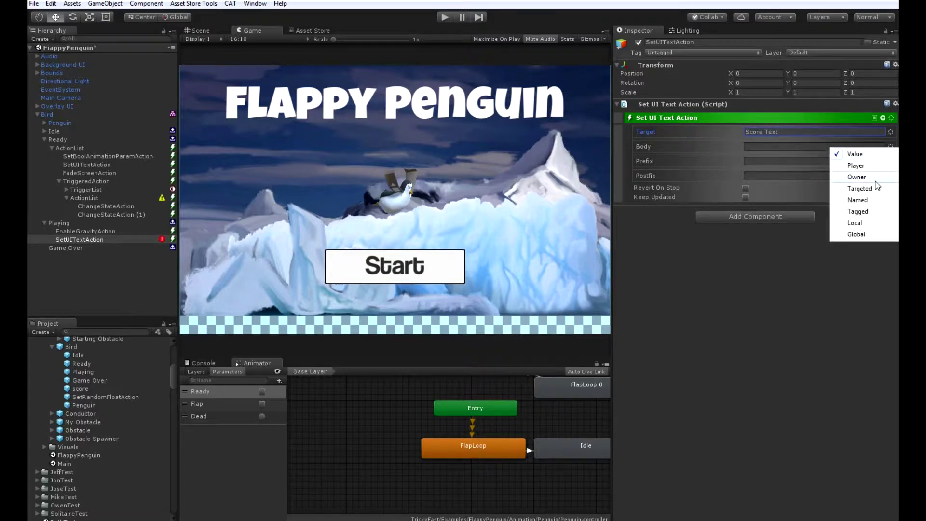
pyautogui.click(875, 178)
pyautogui.click(804, 156)
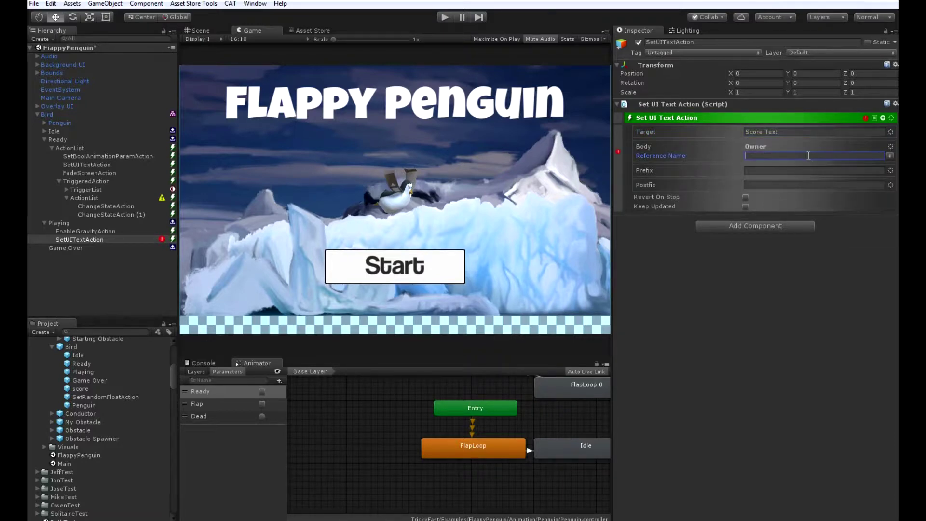
pyautogui.write('score')
pyautogui.click(745, 207)
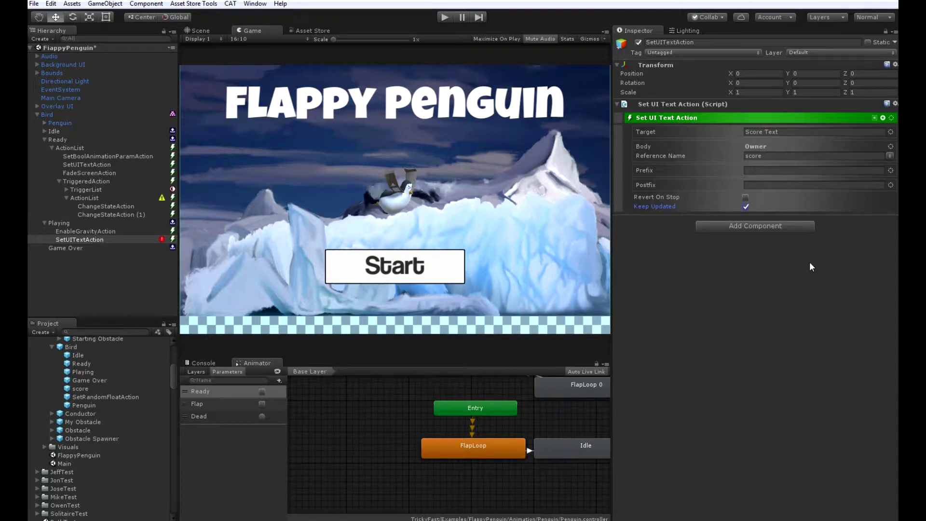
# Add a Value Holder component to the Bird and give it an Integer value as a child
pyautogui.click(50, 115)
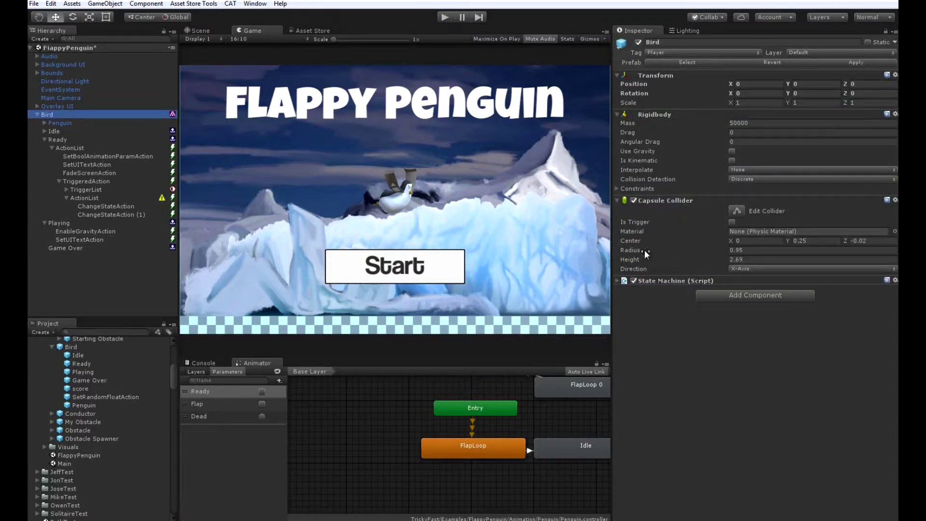
pyautogui.click(728, 298)
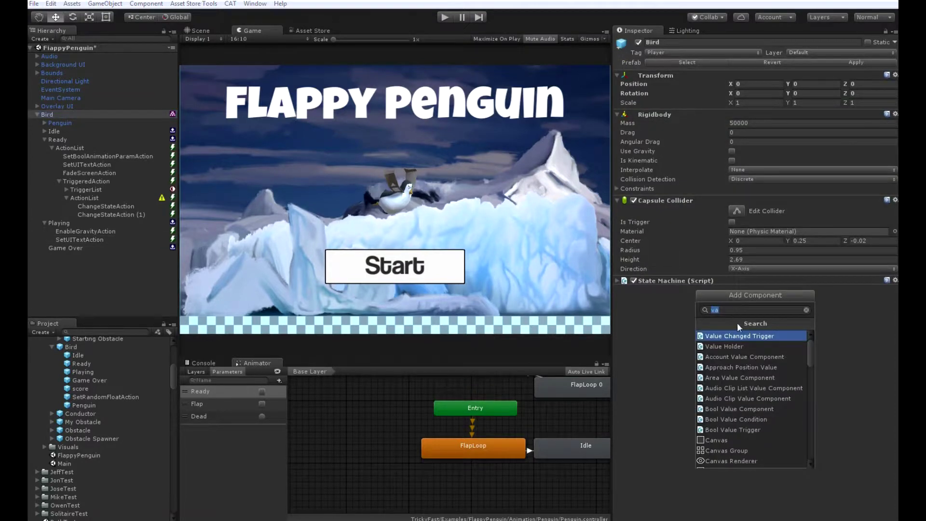
pyautogui.click(753, 351)
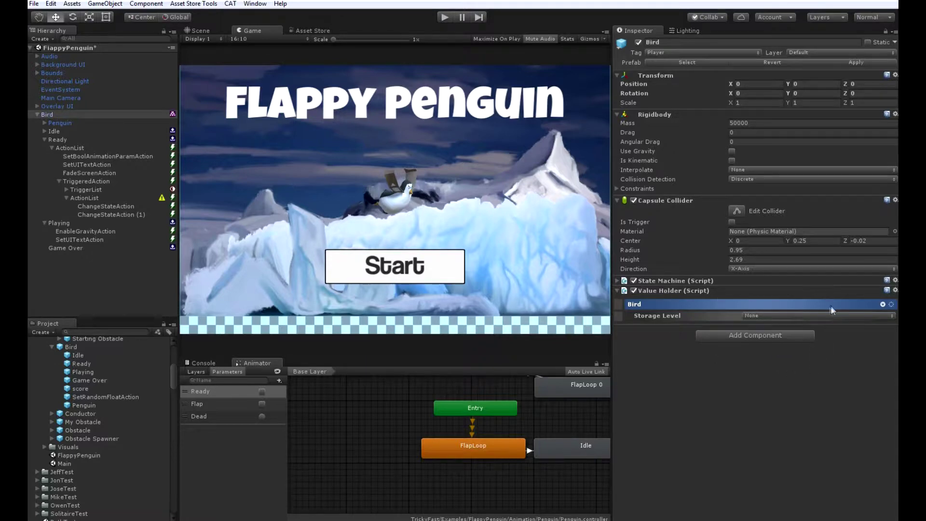
pyautogui.click(882, 304)
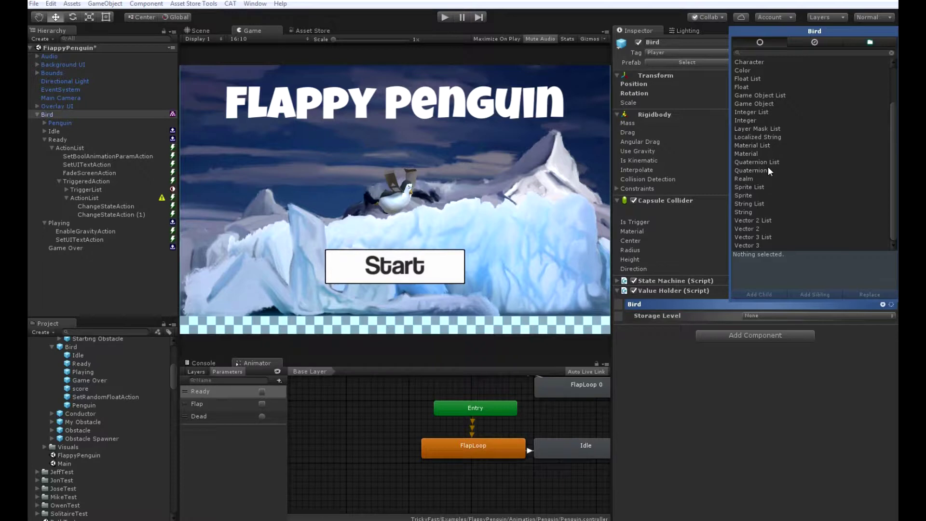
pyautogui.scroll(2, 774, 167)
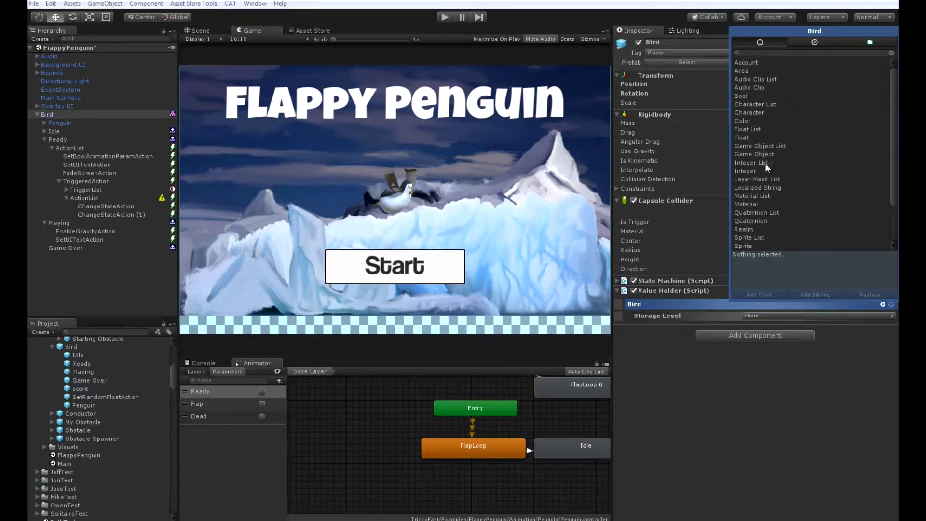
pyautogui.click(771, 170)
pyautogui.click(885, 171)
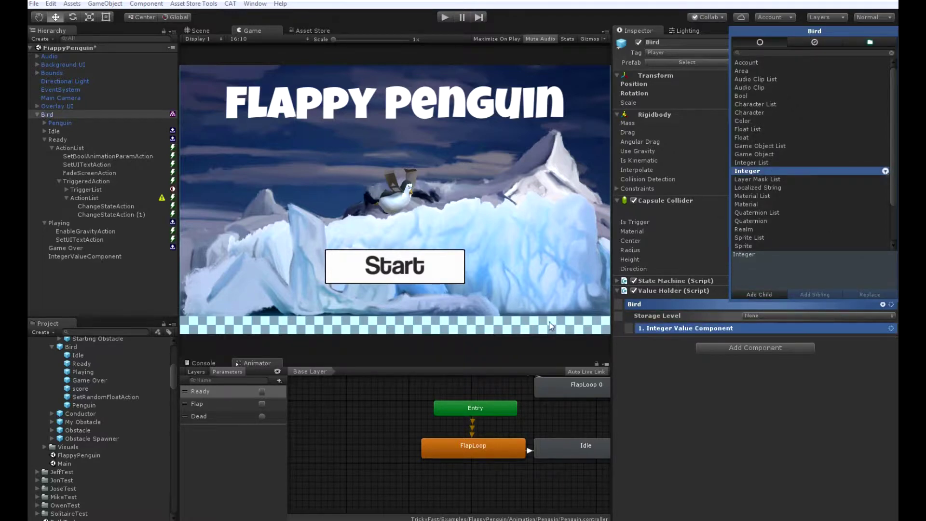
# Rename the Bird's integer value object to score
pyautogui.click(77, 256)
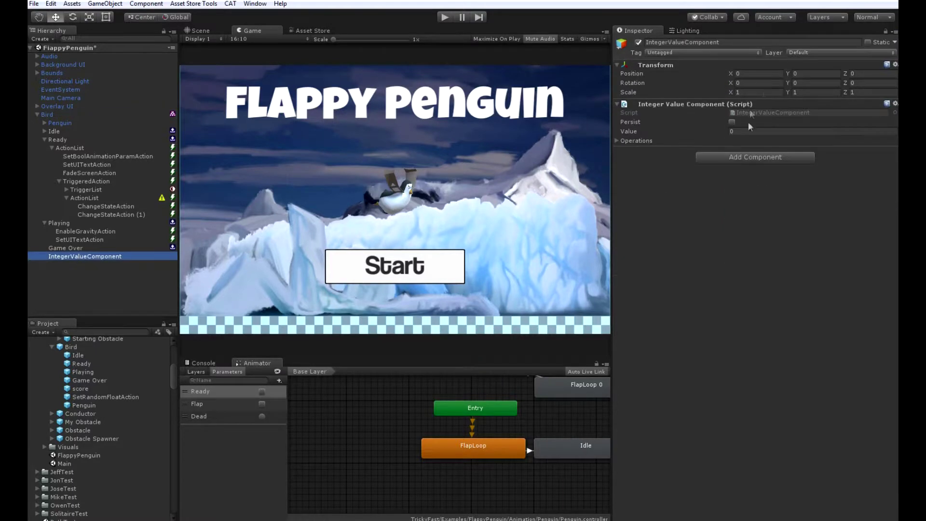
pyautogui.click(768, 42)
pyautogui.write('score')
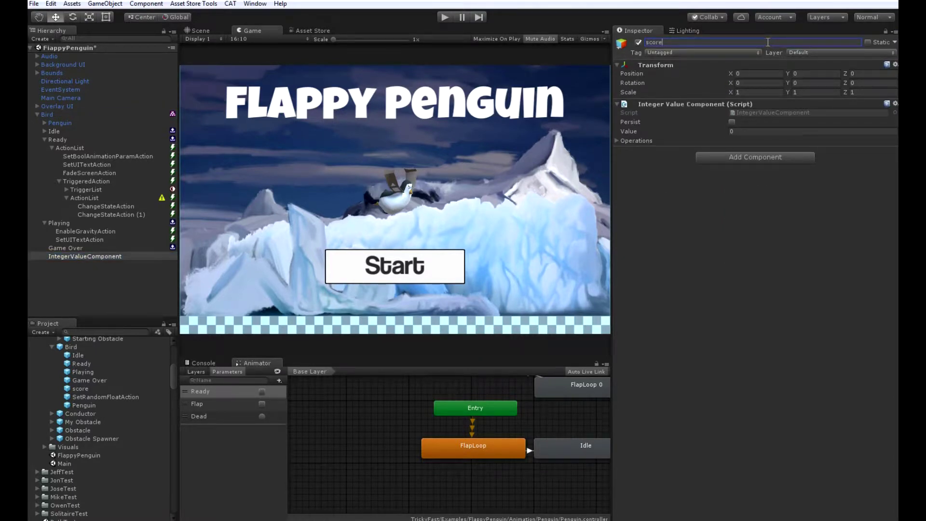
pyautogui.press('Return')
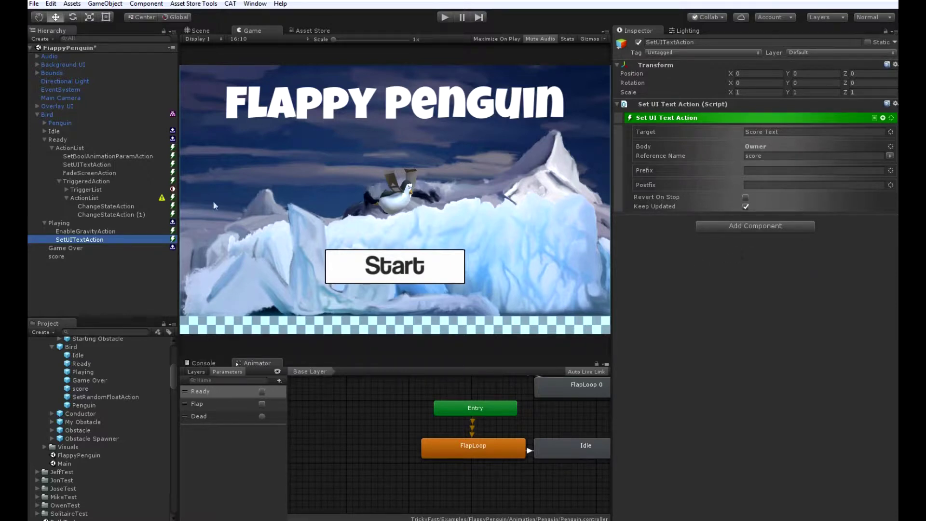
# Copy the Ready state's TriggeredAction, with its triggers and actions, and paste it as a child of the Playing state
pyautogui.click(98, 180)
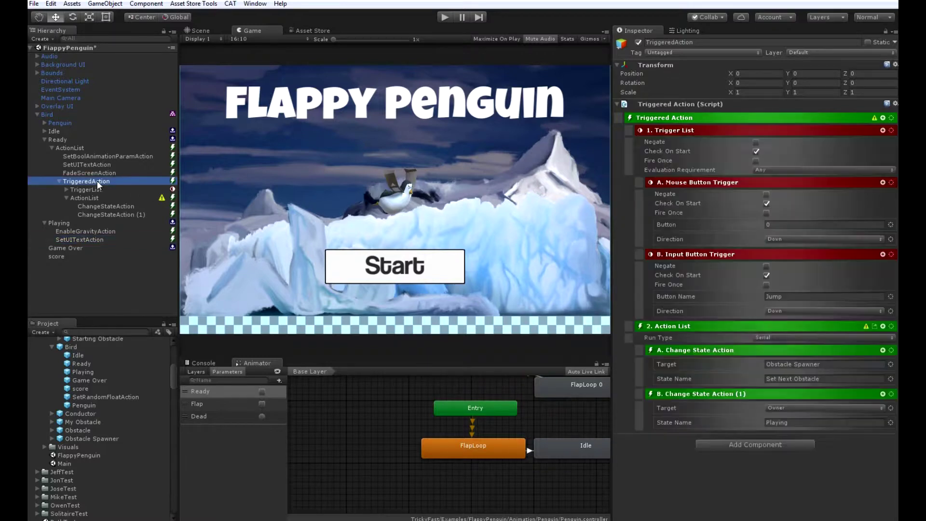
pyautogui.rightClick(97, 180)
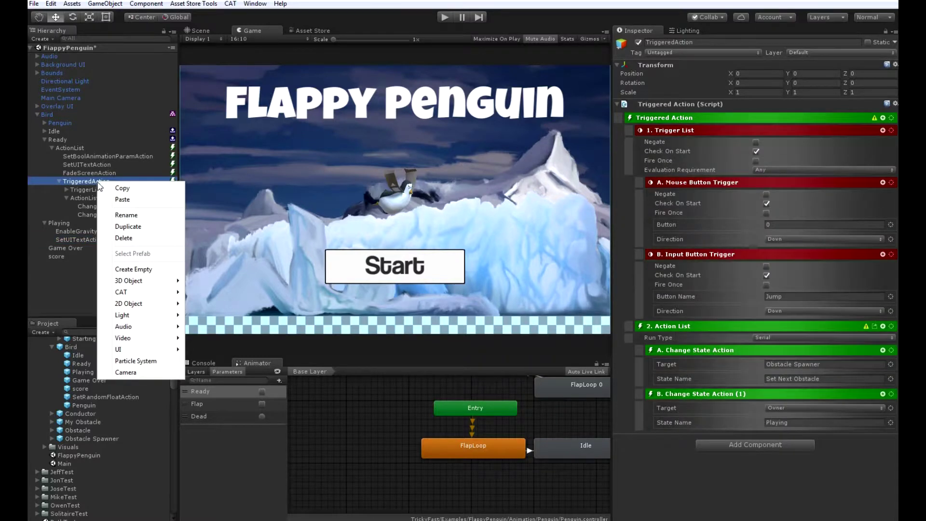
pyautogui.click(127, 189)
pyautogui.click(67, 223)
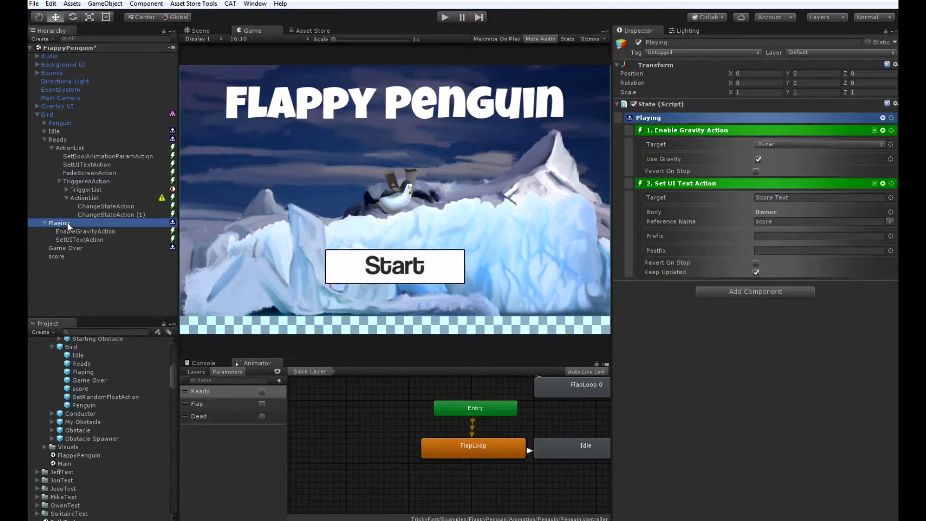
pyautogui.rightClick(68, 221)
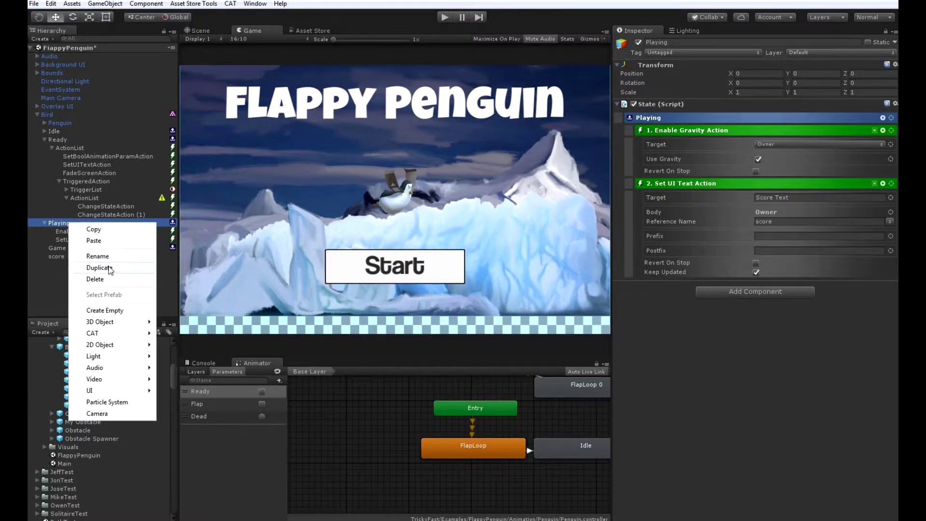
pyautogui.click(103, 241)
pyautogui.moveTo(73, 264); pyautogui.dragTo(68, 219)
# Set the run type of the ActionList in the Playing state's TriggeredAction to Parallel
pyautogui.click(52, 247)
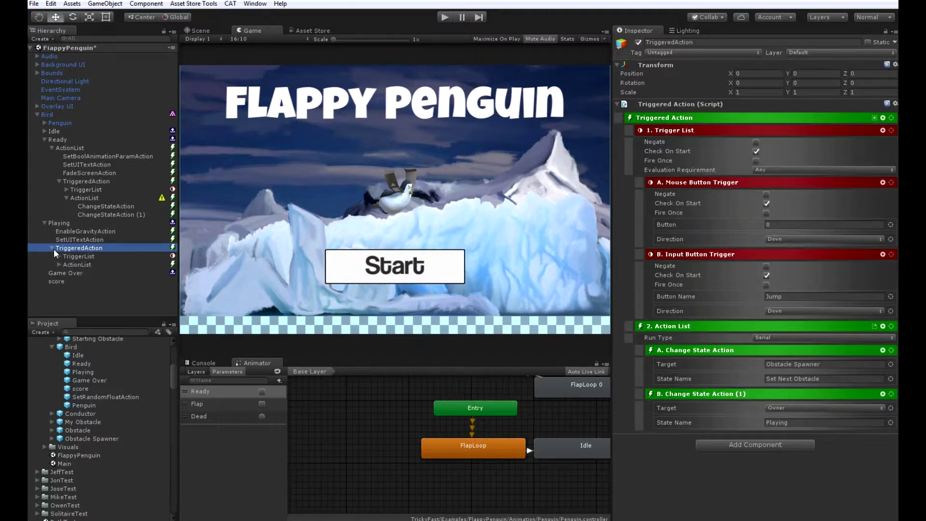
pyautogui.click(77, 264)
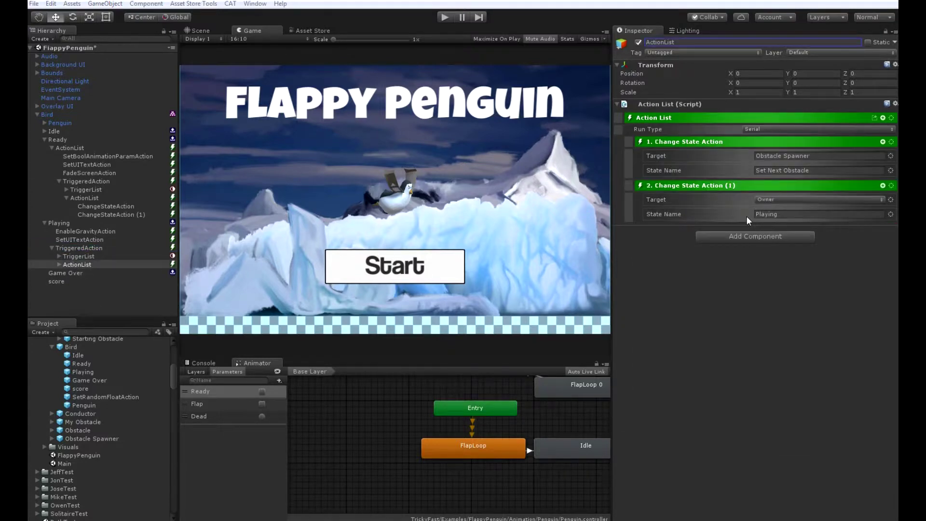
pyautogui.click(764, 130)
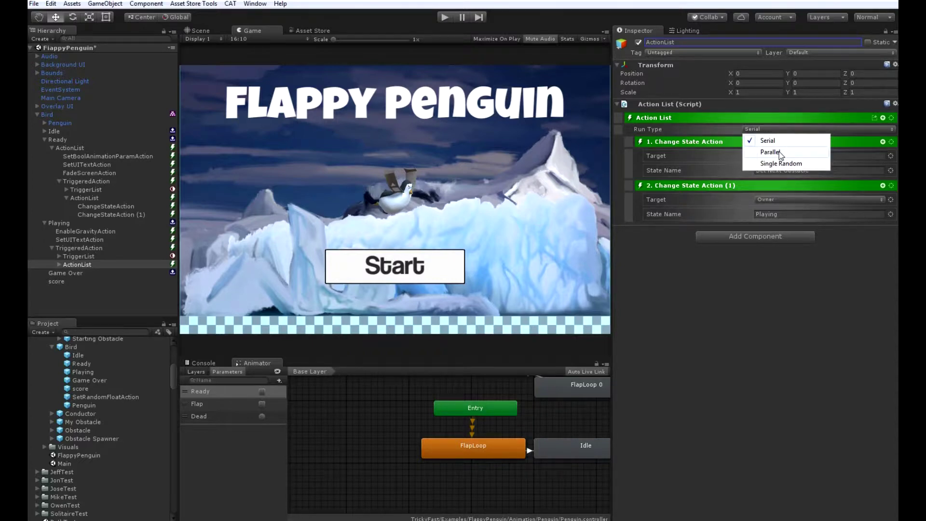
pyautogui.click(779, 152)
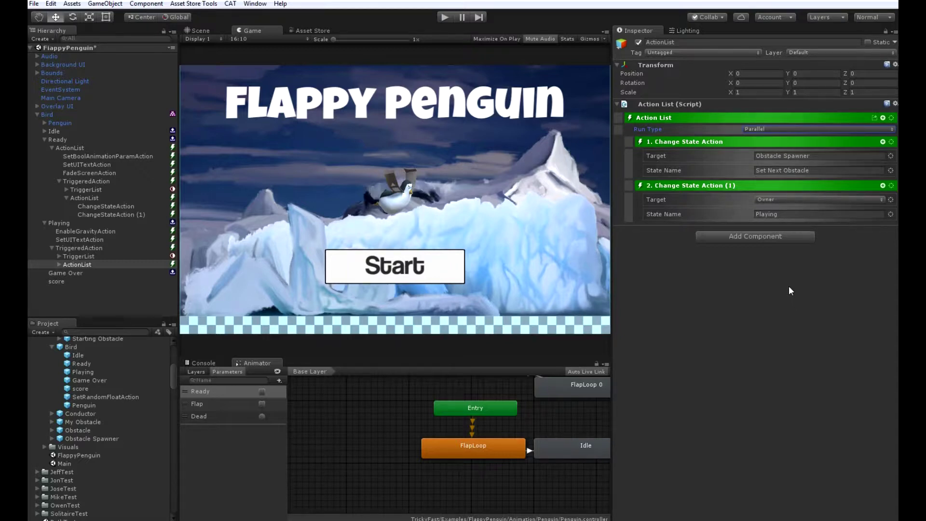
# Replace the ChangeStateAction in the Playing state's ActionList with a Set Velocity action
pyautogui.click(59, 264)
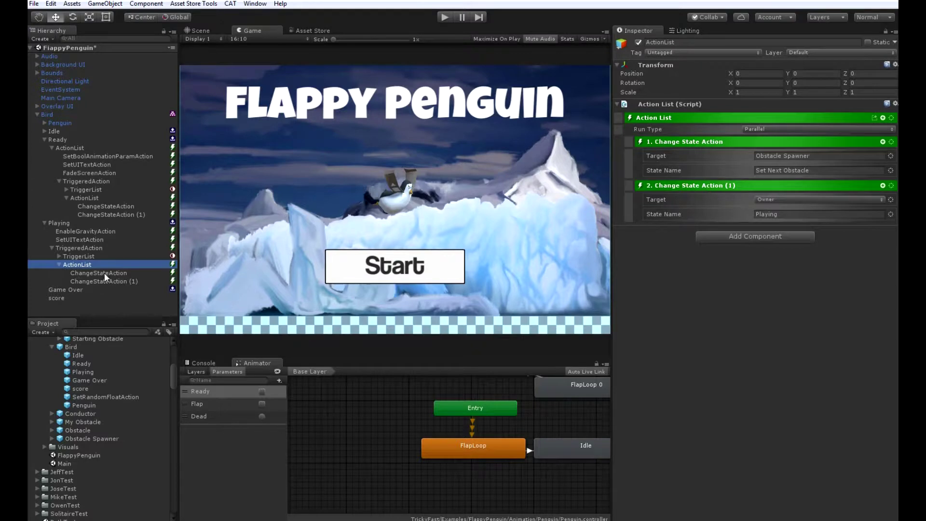
pyautogui.click(104, 273)
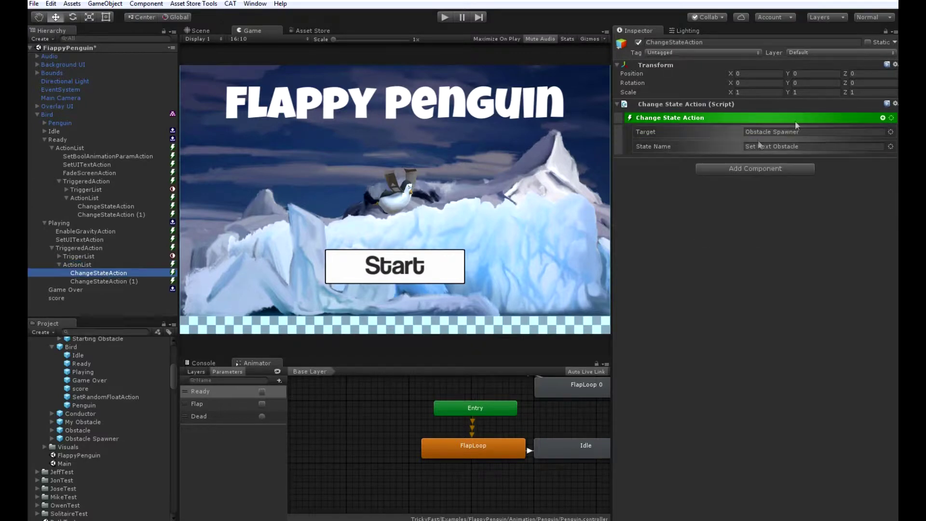
pyautogui.click(882, 117)
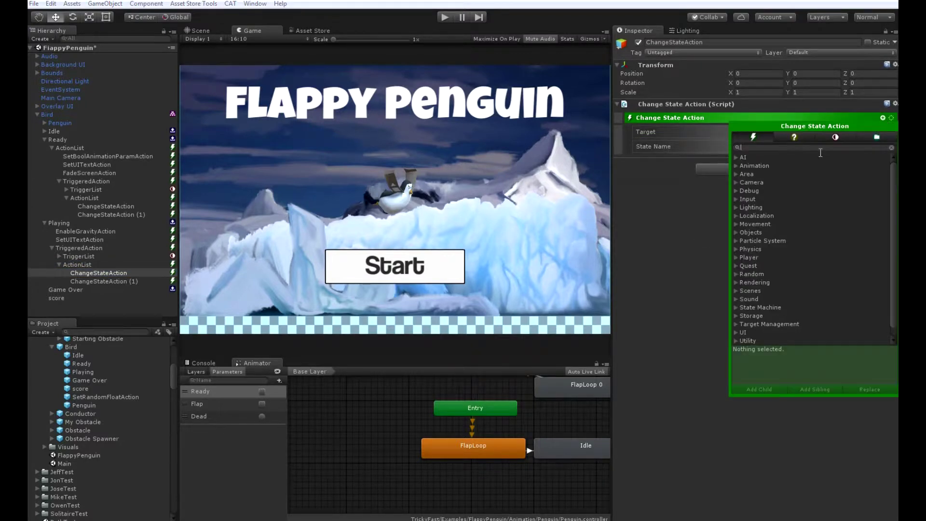
pyautogui.write('set v')
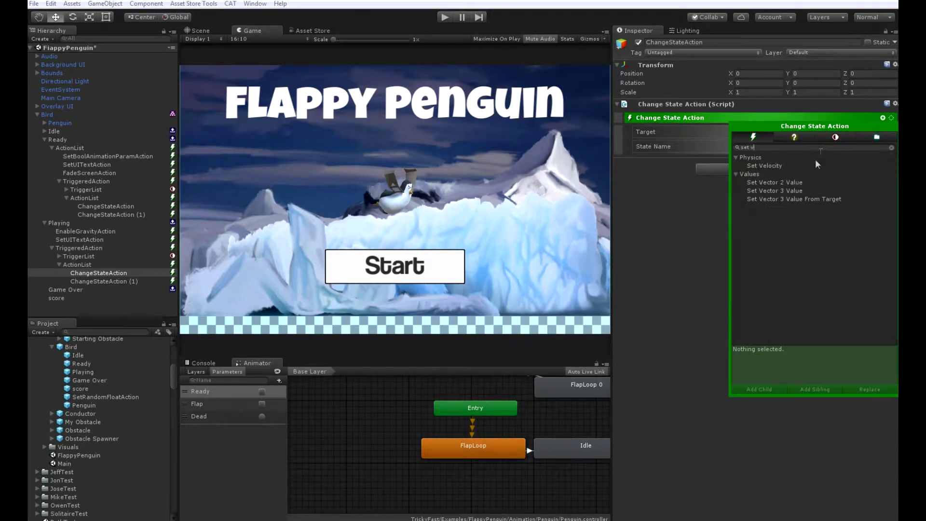
pyautogui.click(781, 165)
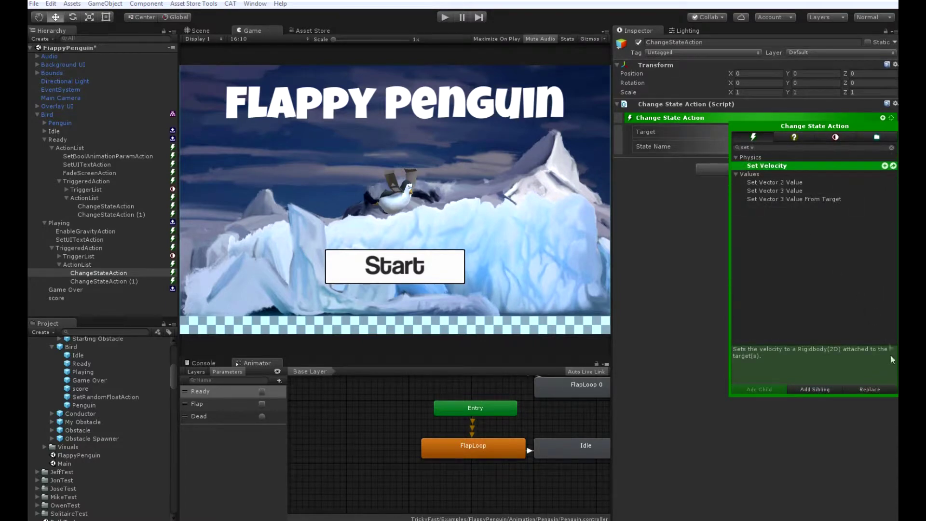
pyautogui.click(869, 389)
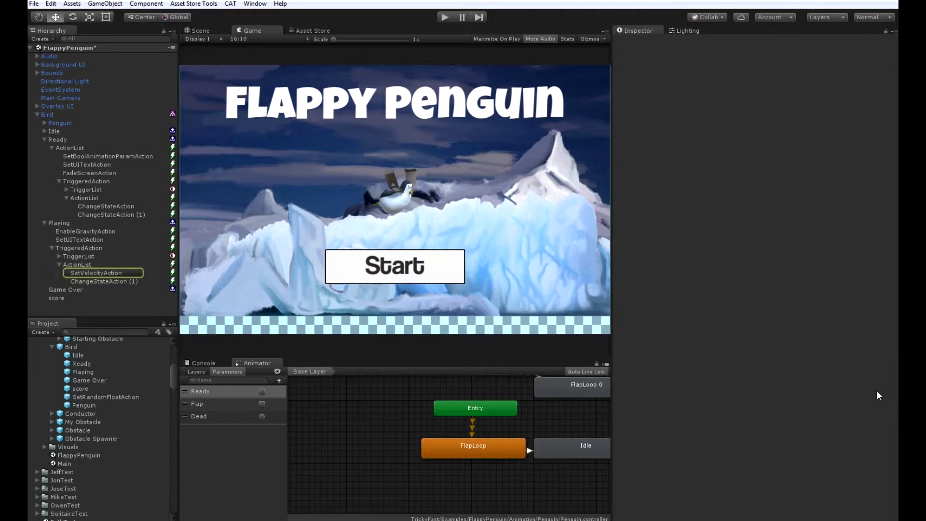
# Replace ChangeStateAction (1) in the Playing state's ActionList with a Set Bool Animation Param action
pyautogui.click(126, 281)
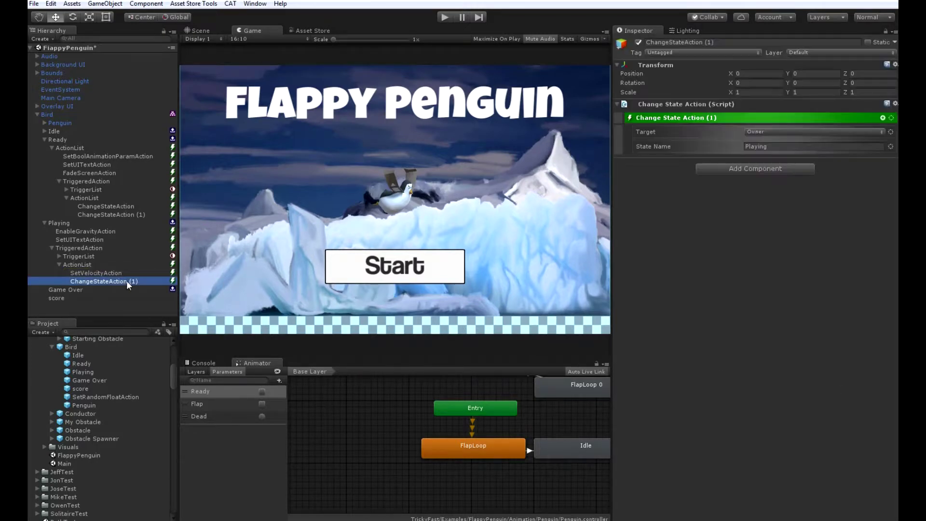
pyautogui.click(883, 118)
pyautogui.click(734, 166)
pyautogui.click(757, 173)
pyautogui.click(885, 174)
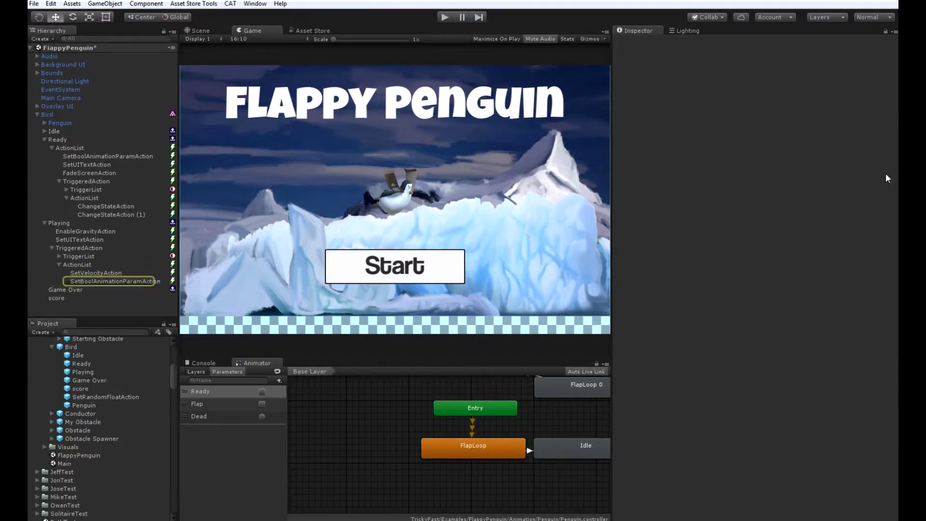
# Add a Play Sound action as a sibling of the SetBoolAnimationParamAction in the Playing state's ActionList
pyautogui.click(144, 282)
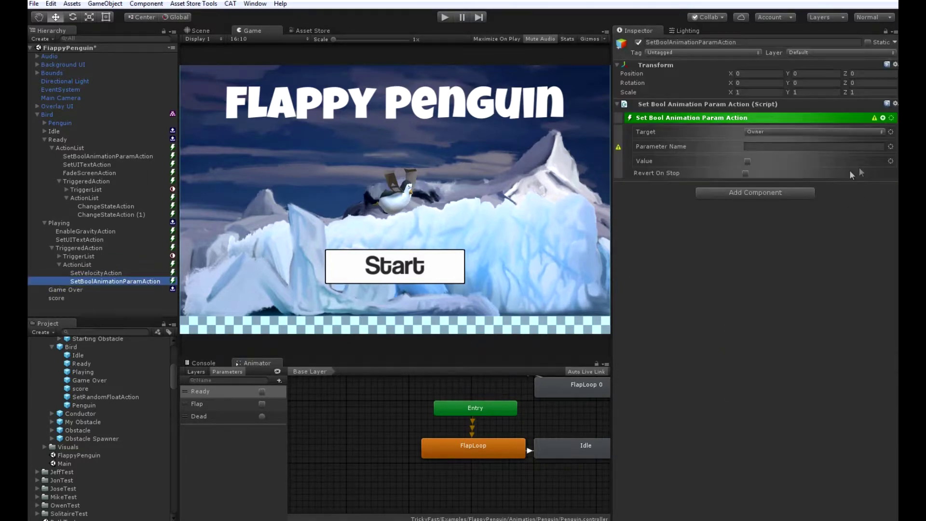
pyautogui.click(883, 117)
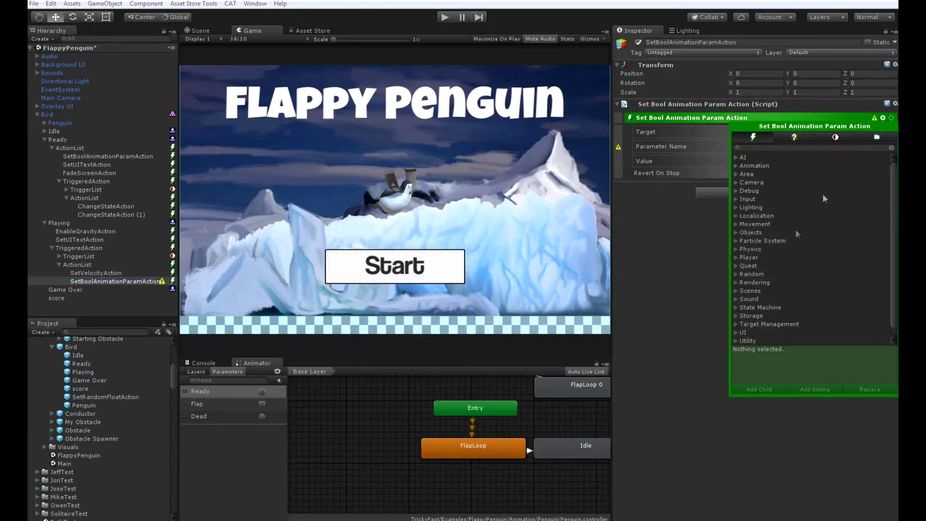
pyautogui.click(735, 299)
pyautogui.click(766, 308)
pyautogui.click(877, 307)
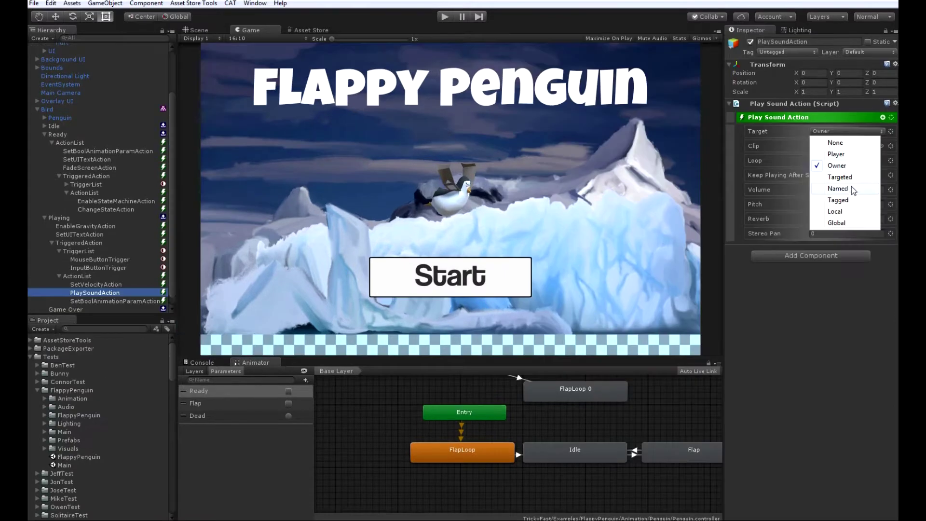
# Target the Playing state's Play Sound action at the named object Jump
pyautogui.click(855, 193)
pyautogui.click(850, 130)
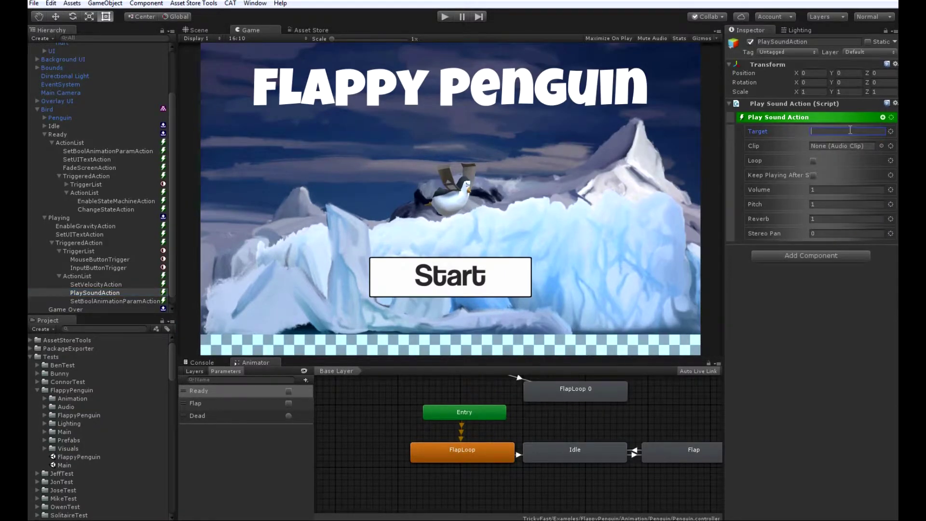
pyautogui.write('Jump')
pyautogui.scroll(3, 124, 133)
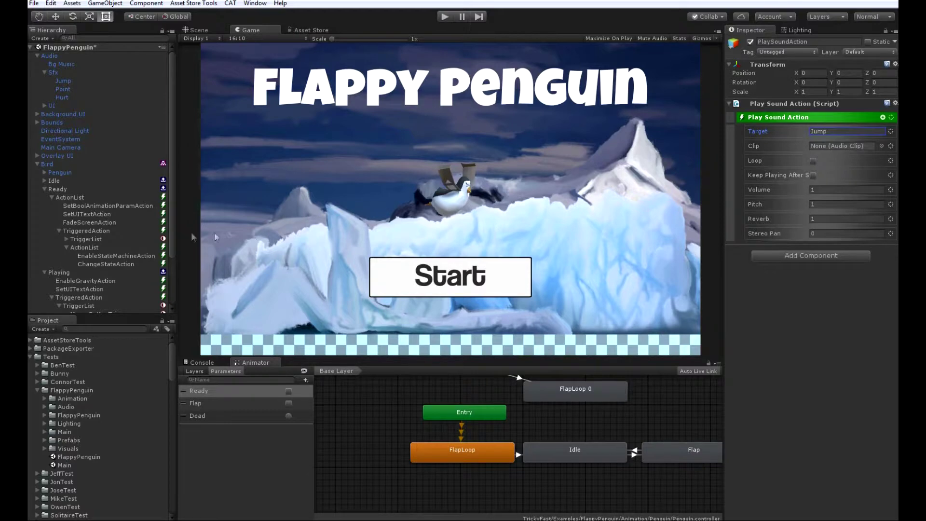
pyautogui.scroll(-3, 121, 234)
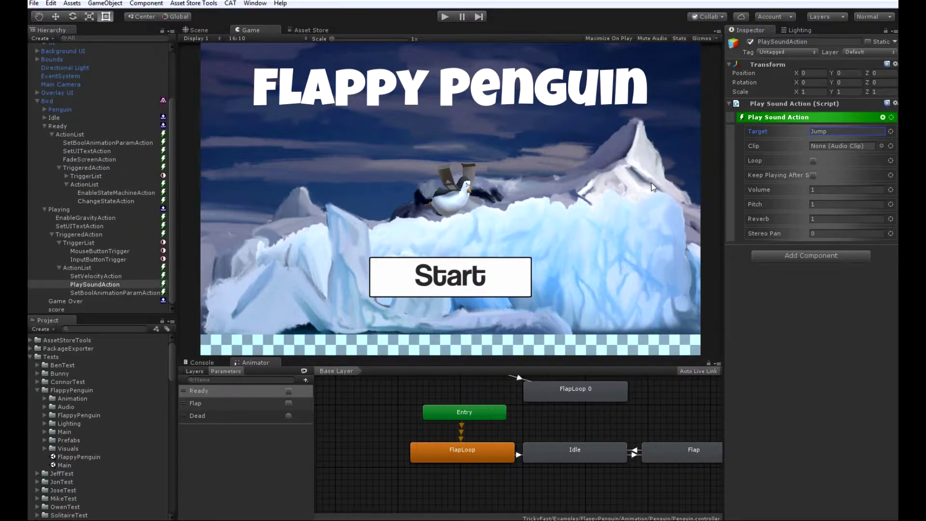
# Play-test the game by starting it and flapping the penguin several times, and stop the test
pyautogui.click(445, 17)
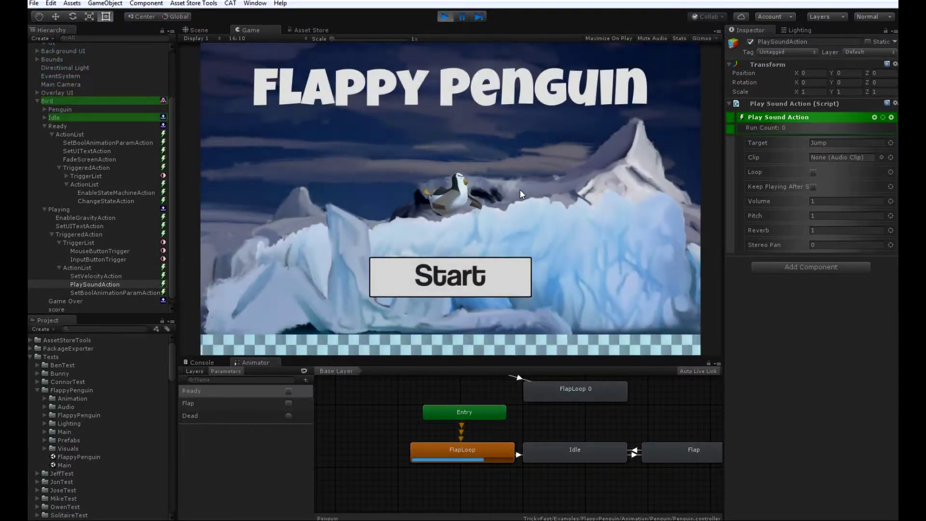
pyautogui.click(479, 277)
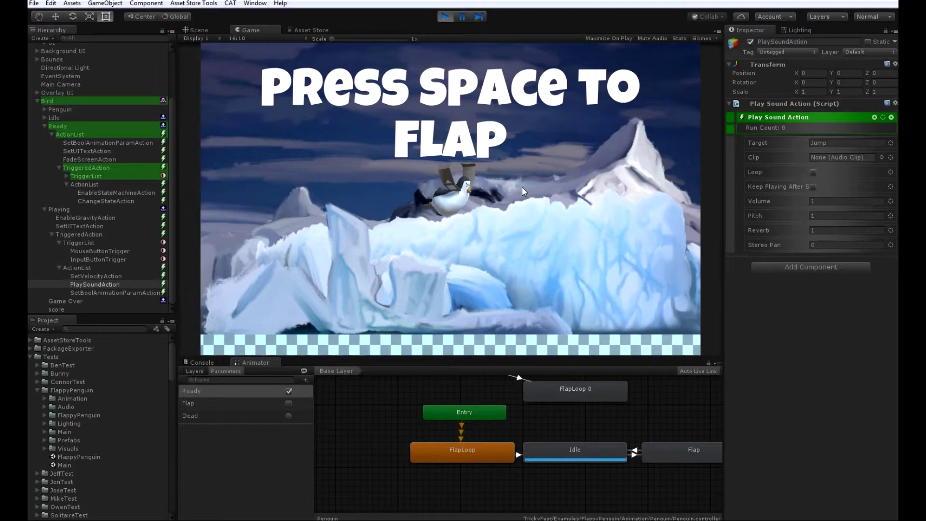
pyautogui.press('space')
pyautogui.press('space')
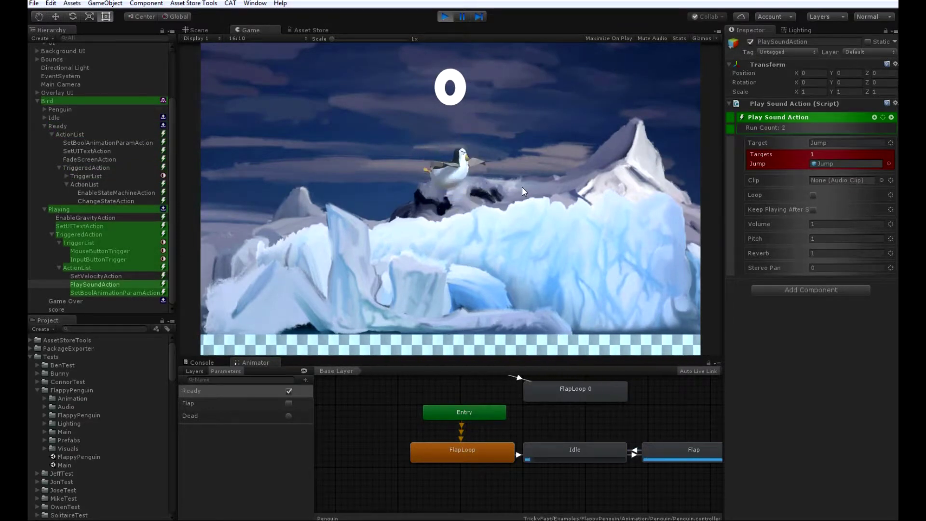
pyautogui.press('space')
pyautogui.press('space')
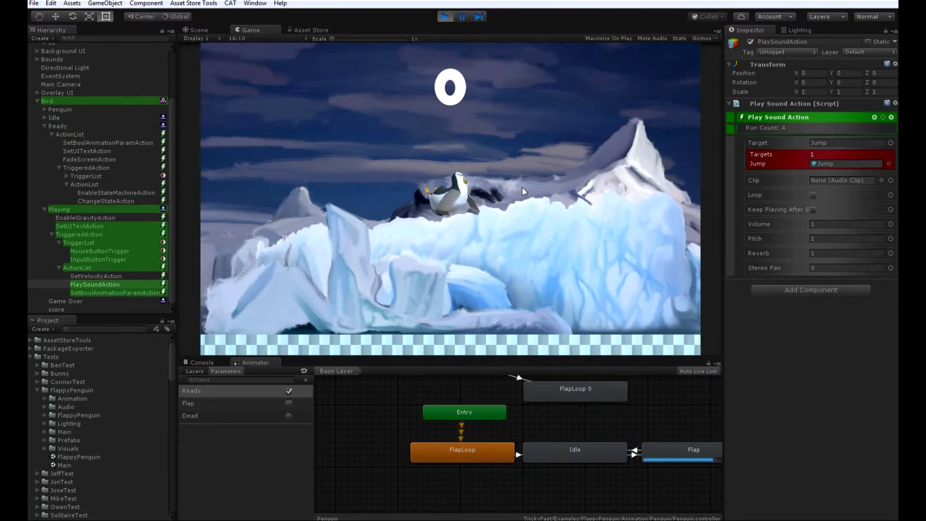
pyautogui.press('space')
pyautogui.hotkey('ctrl', 'p')
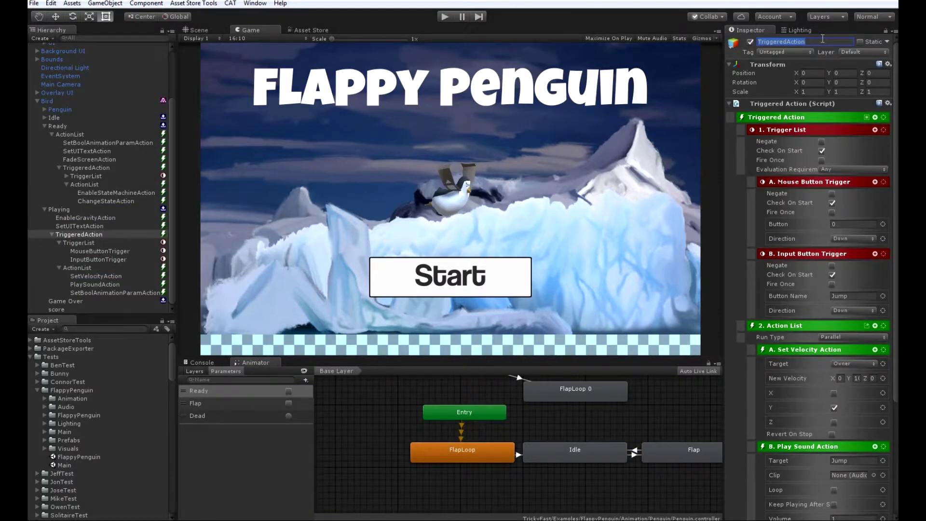
# Rename the Playing state's TriggeredAction as Input Trigger and collapse it in the hierarchy
pyautogui.write('Input Trigger')
pyautogui.press('Return')
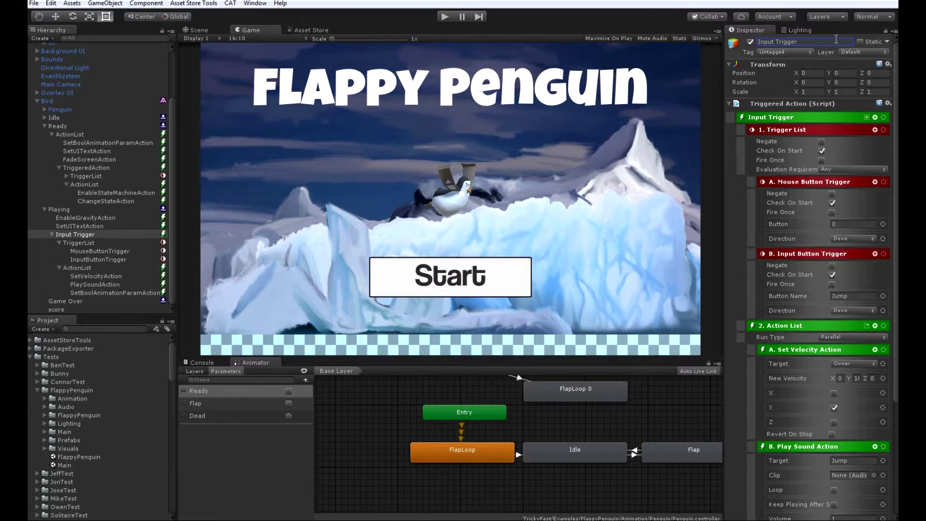
pyautogui.click(52, 234)
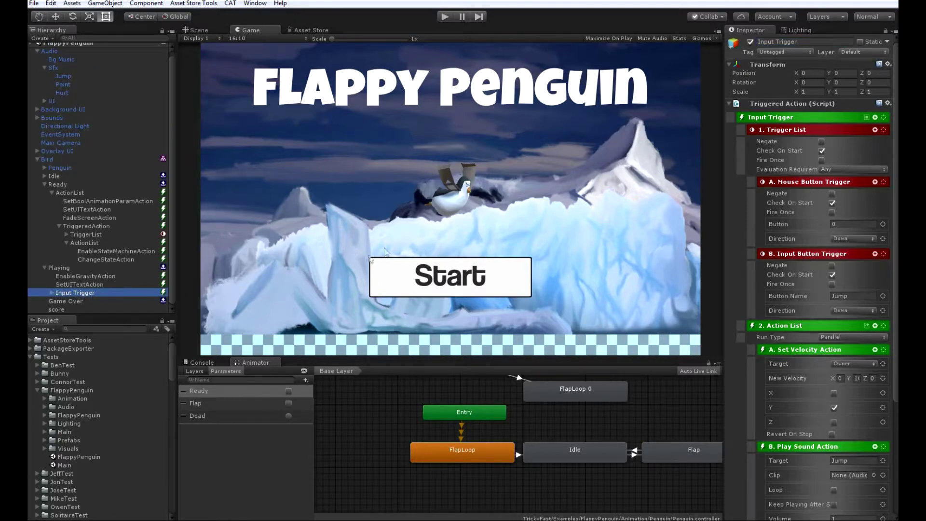
pyautogui.click(729, 104)
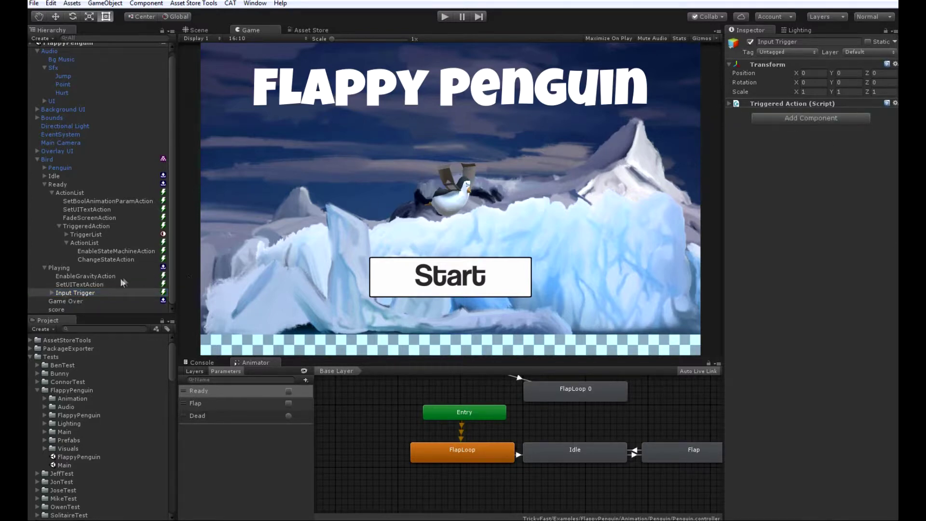
pyautogui.click(730, 102)
# Add two Spatial Collision Triggers as children of the Playing state
pyautogui.click(74, 268)
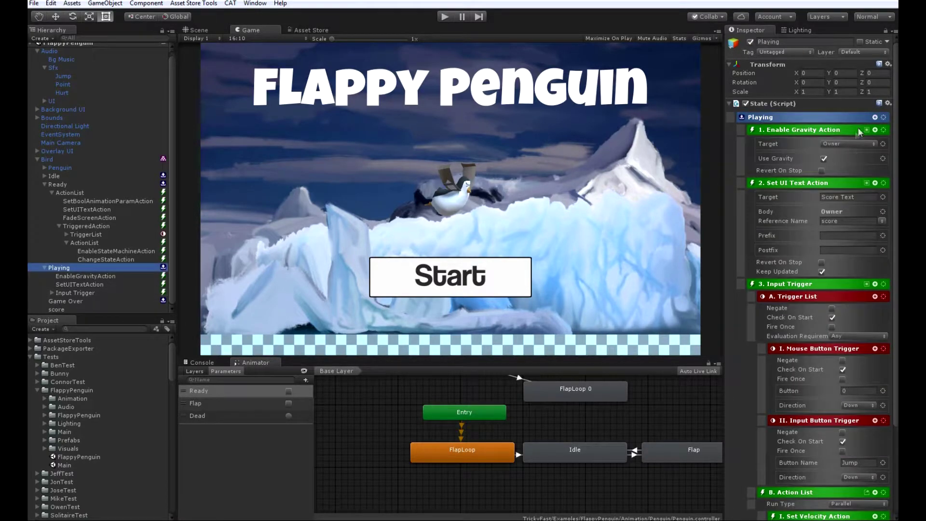
pyautogui.click(874, 117)
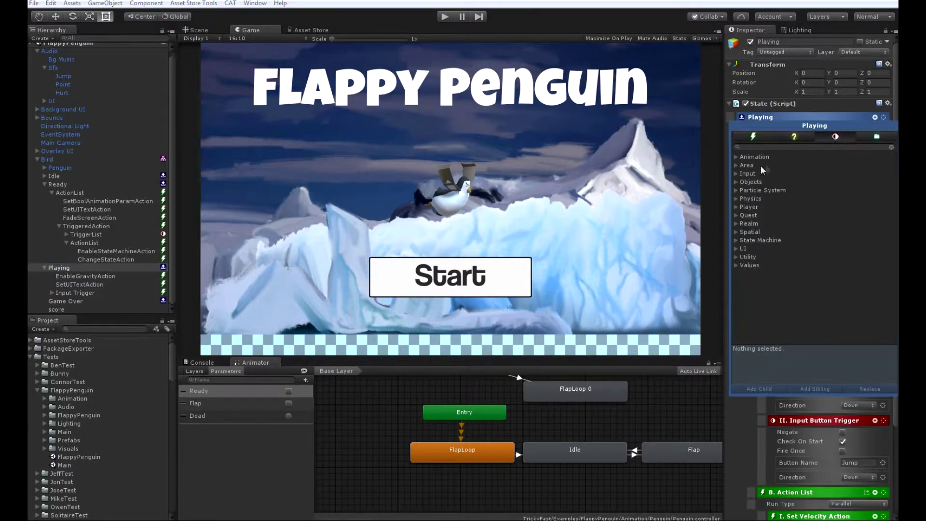
pyautogui.click(736, 198)
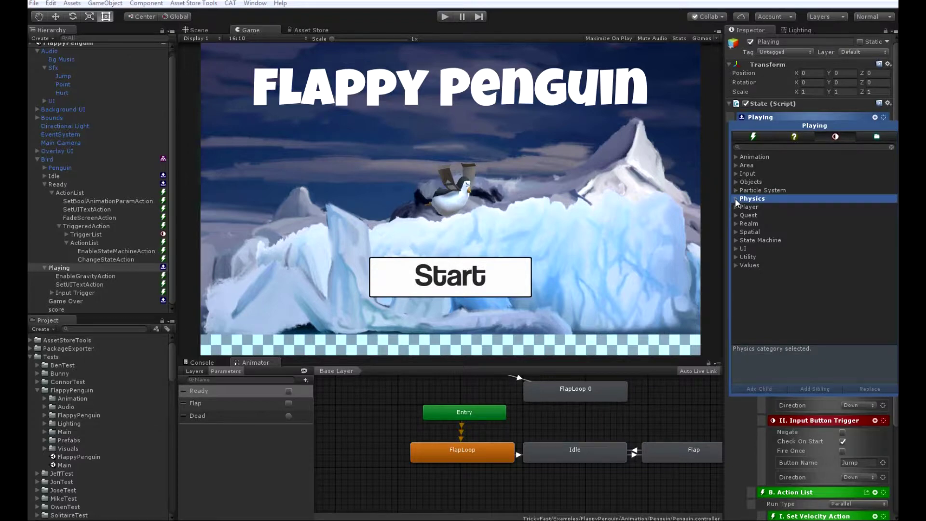
pyautogui.click(735, 232)
pyautogui.click(765, 239)
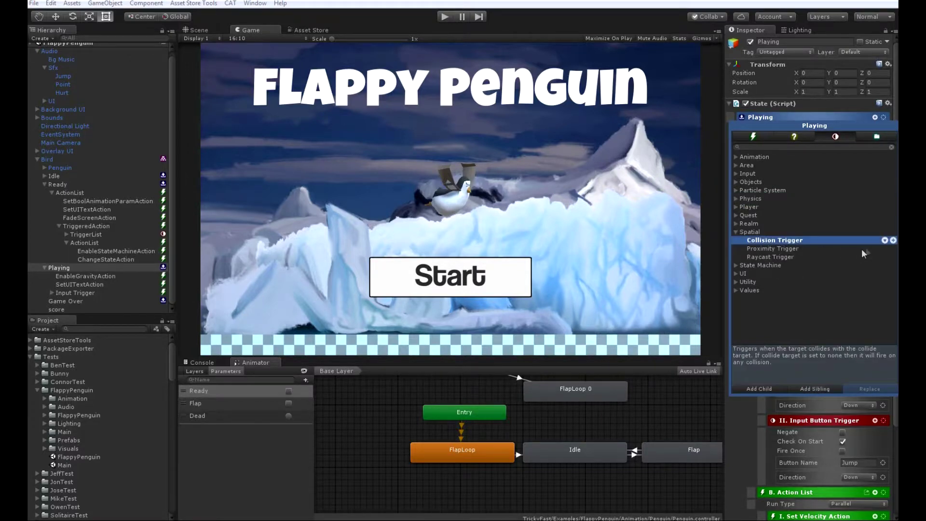
pyautogui.click(884, 241)
pyautogui.click(884, 240)
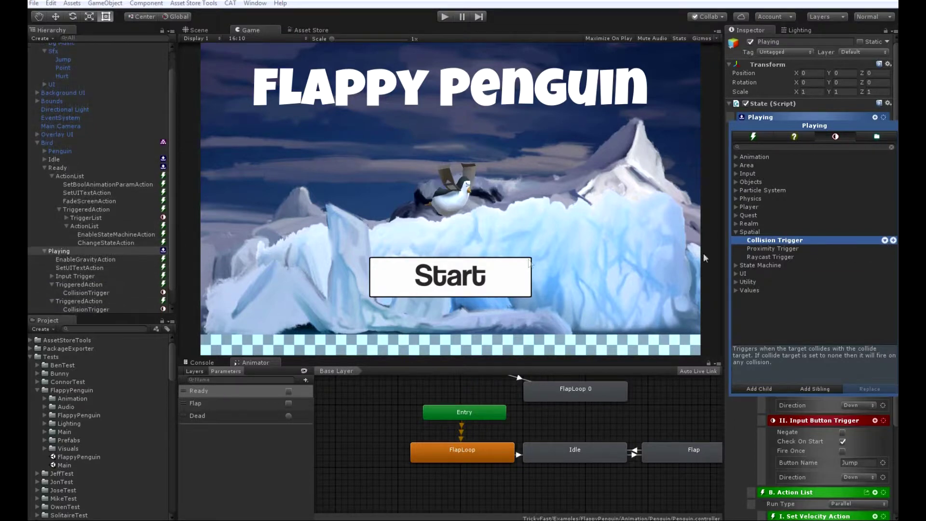
# Rename the first collision TriggeredAction in the Playing state as Enemy Trigger
pyautogui.click(86, 283)
pyautogui.click(88, 284)
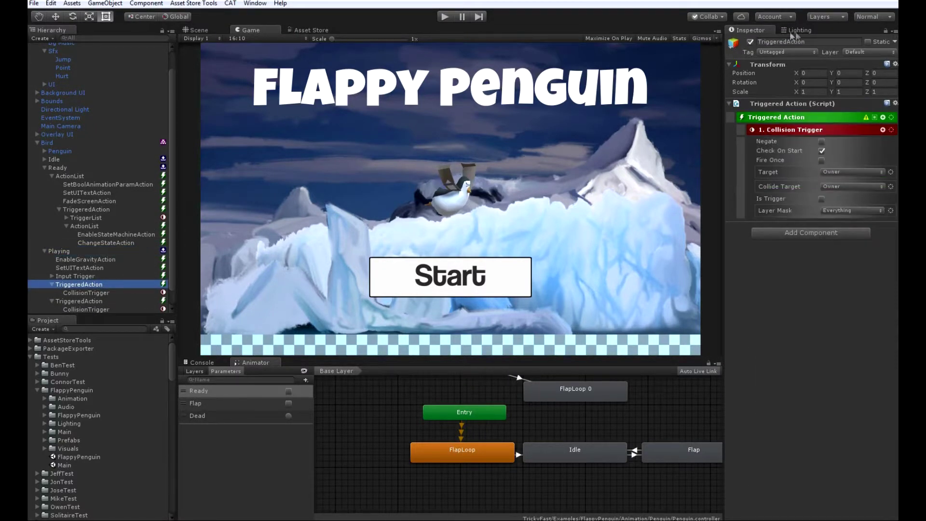
pyautogui.click(831, 41)
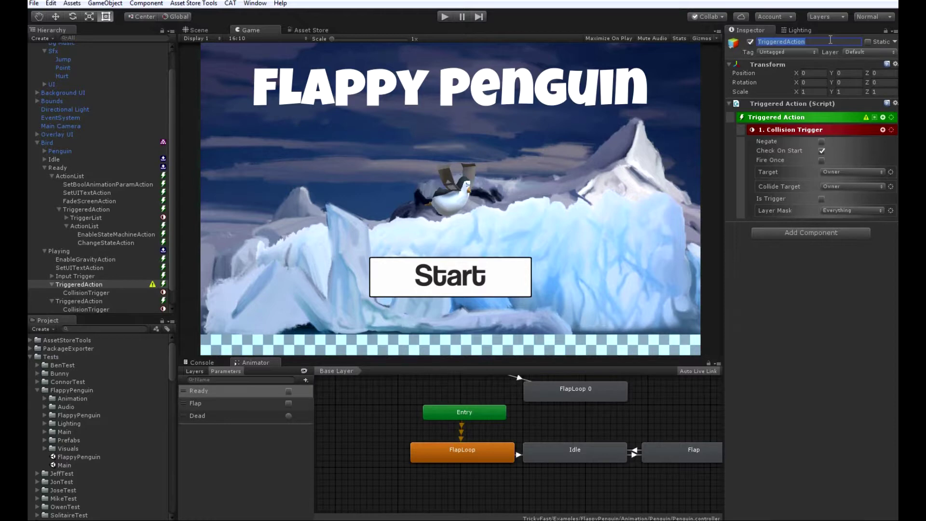
pyautogui.write('Enemy Trigger')
pyautogui.press('Return')
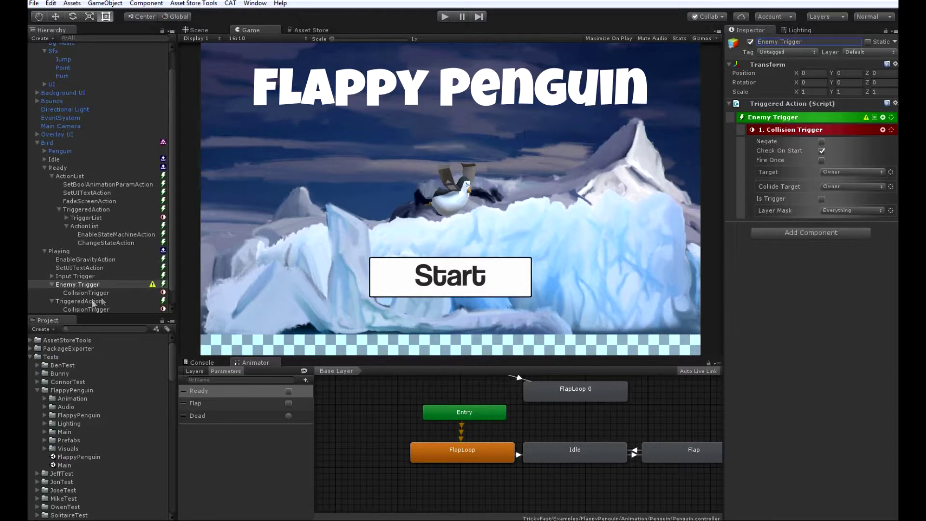
# Rename the second collision TriggeredAction in the Playing state as Point Trigger
pyautogui.click(75, 301)
pyautogui.click(827, 41)
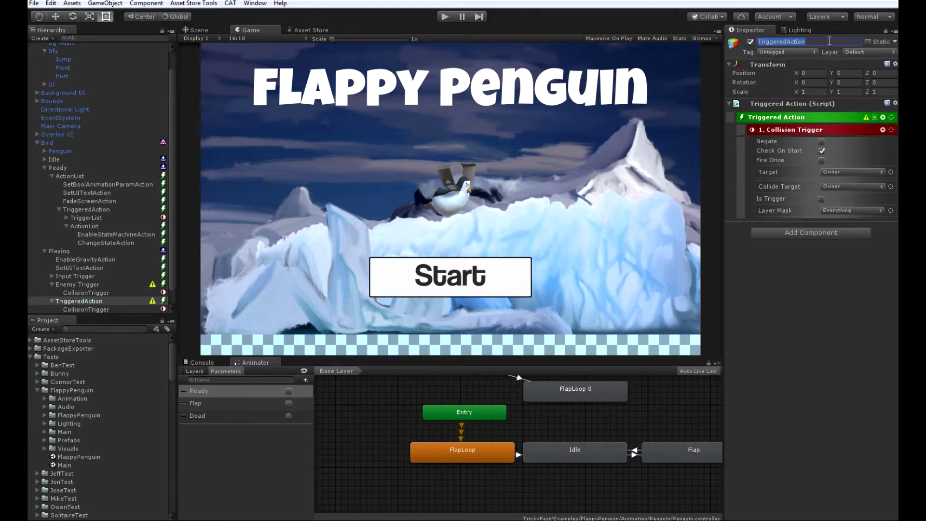
pyautogui.write('Point Trigger')
pyautogui.press('Return')
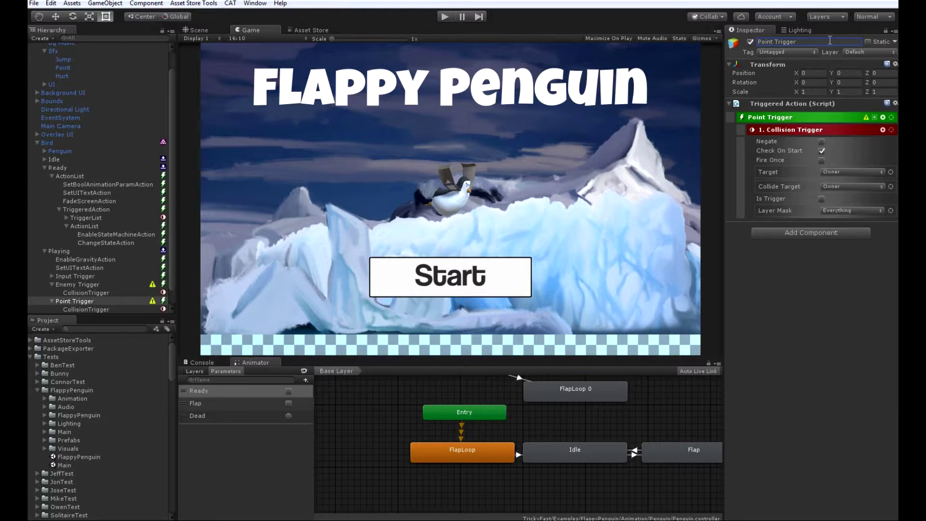
# Set the Enemy Trigger's collide target to the Enemy tag and enable Is Trigger
pyautogui.click(77, 284)
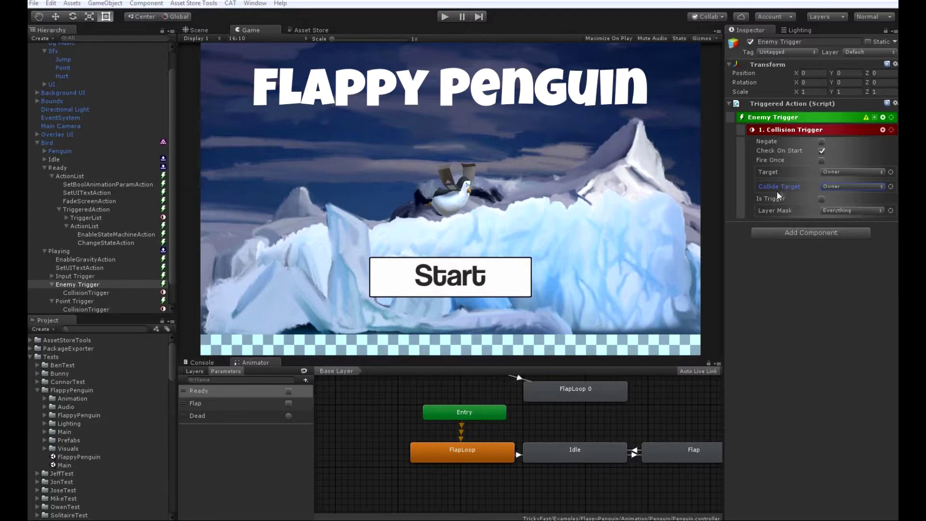
pyautogui.click(834, 186)
pyautogui.click(854, 253)
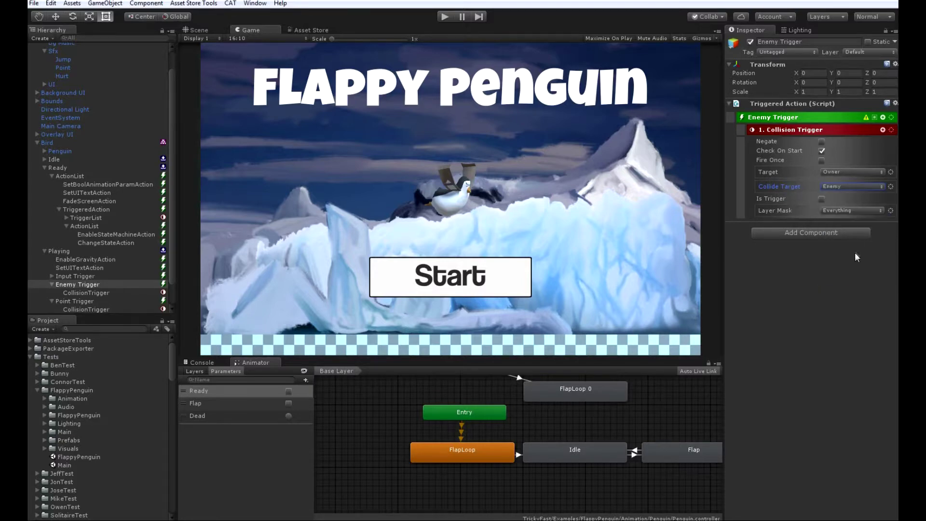
pyautogui.click(847, 186)
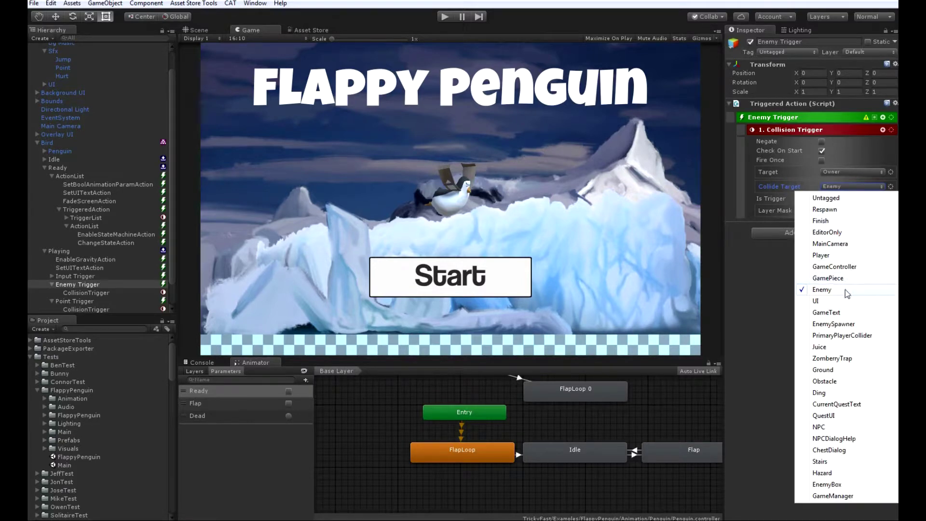
pyautogui.click(845, 290)
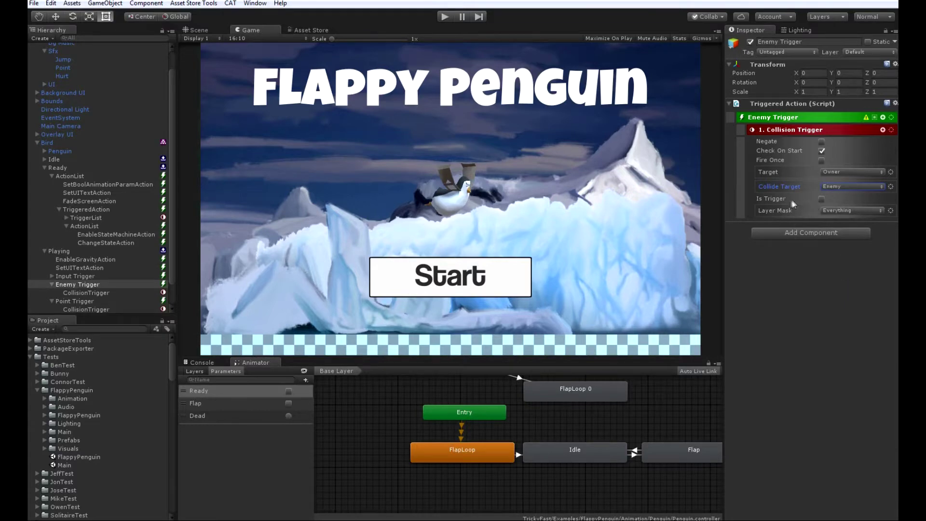
pyautogui.click(821, 198)
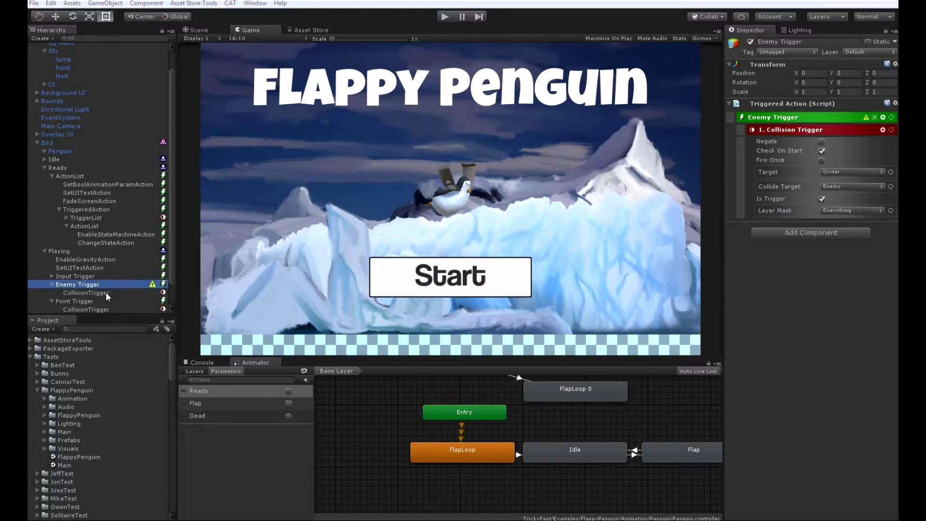
# Add an Action List as a sibling of the Enemy Trigger's CollisionTrigger
pyautogui.click(86, 293)
pyautogui.click(801, 117)
pyautogui.click(794, 148)
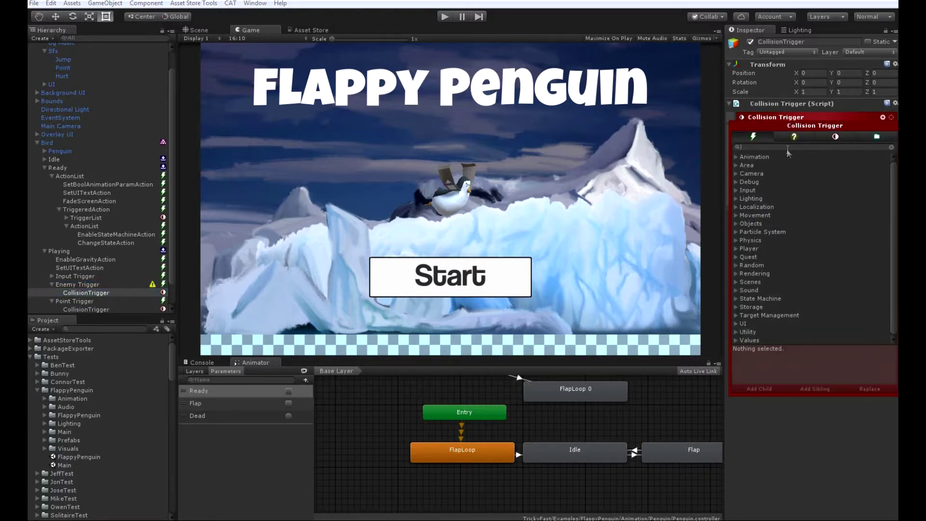
pyautogui.write('action l')
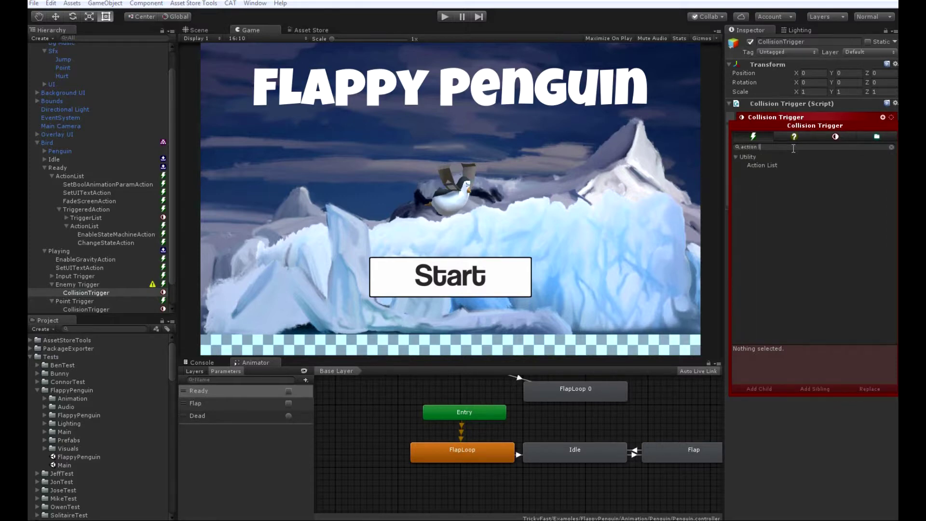
pyautogui.write('i')
pyautogui.click(829, 165)
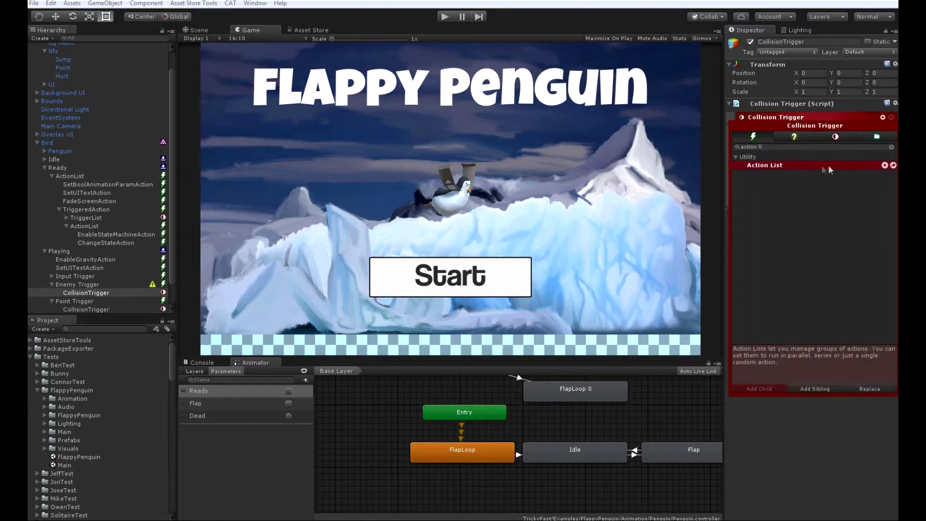
pyautogui.click(885, 165)
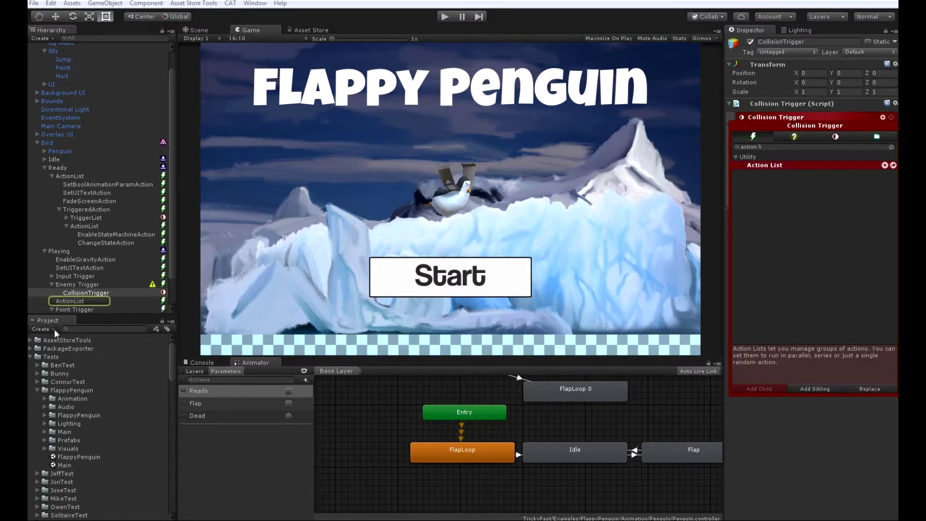
# Set the run type of the Enemy Trigger's ActionList to Parallel
pyautogui.click(96, 301)
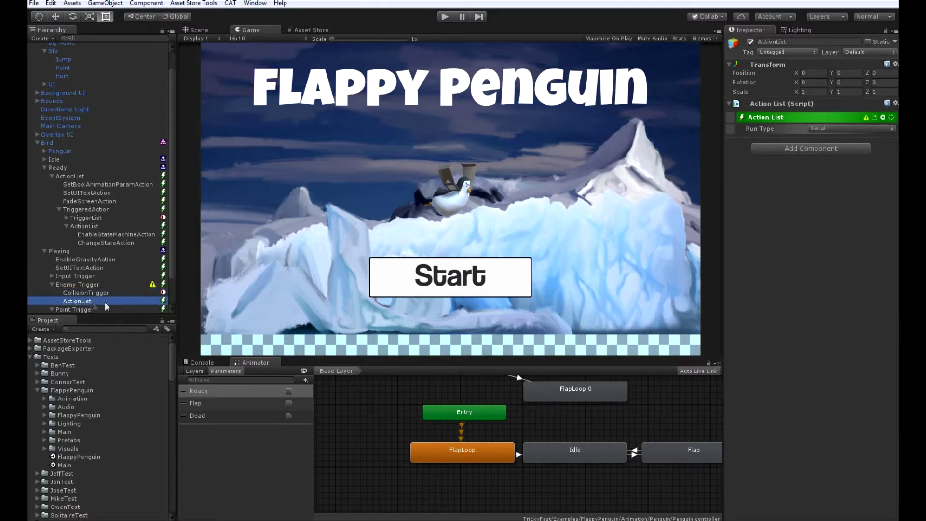
pyautogui.click(836, 127)
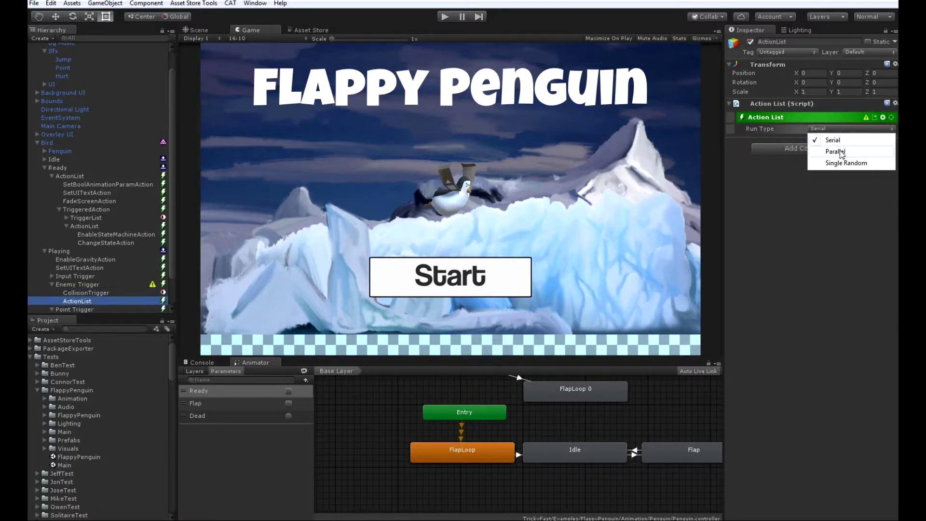
pyautogui.click(835, 152)
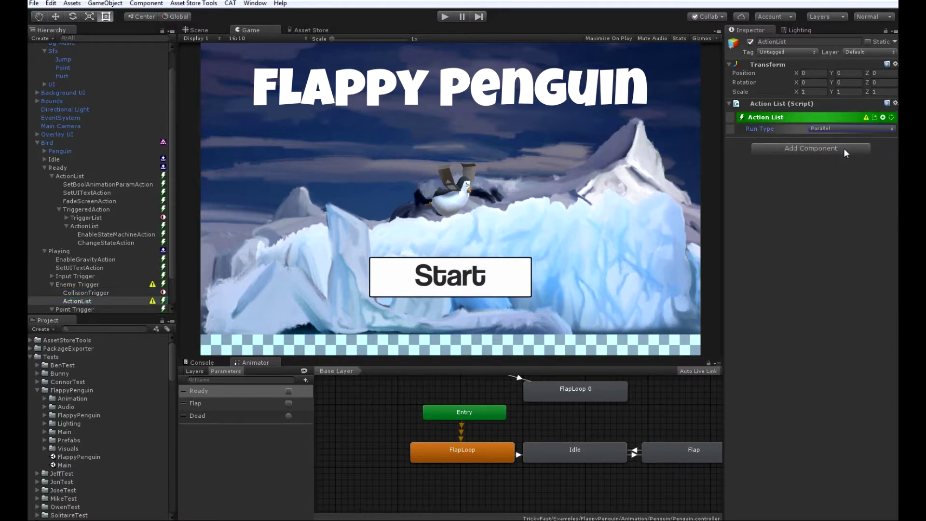
# Add a Play Sound action as a child of the Enemy Trigger's ActionList
pyautogui.click(882, 118)
pyautogui.write('play')
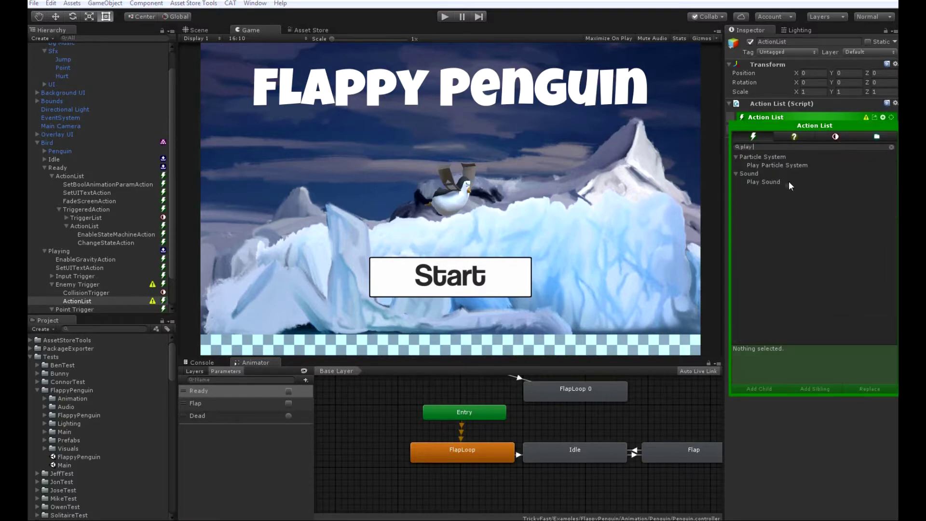
pyautogui.click(790, 182)
pyautogui.click(876, 182)
pyautogui.click(816, 144)
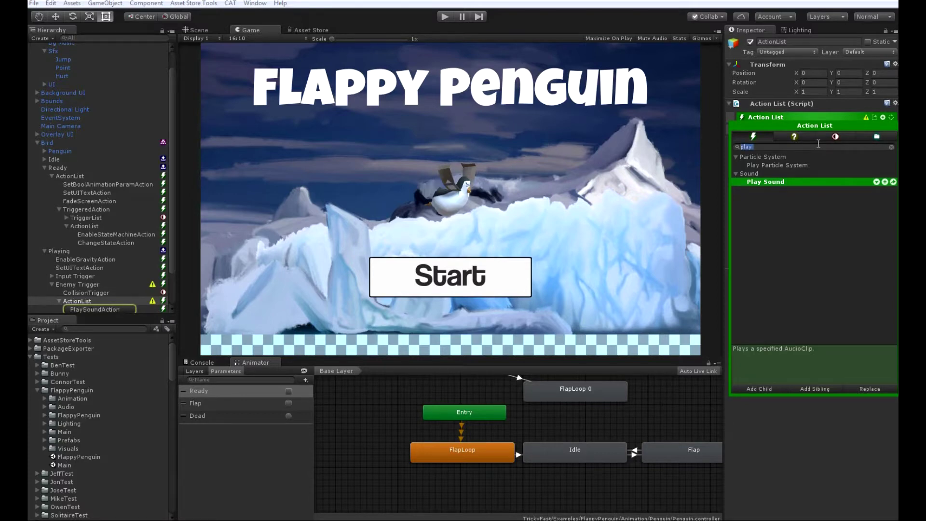
# Add a Change State action as a child of the Enemy Trigger's ActionList
pyautogui.write('change')
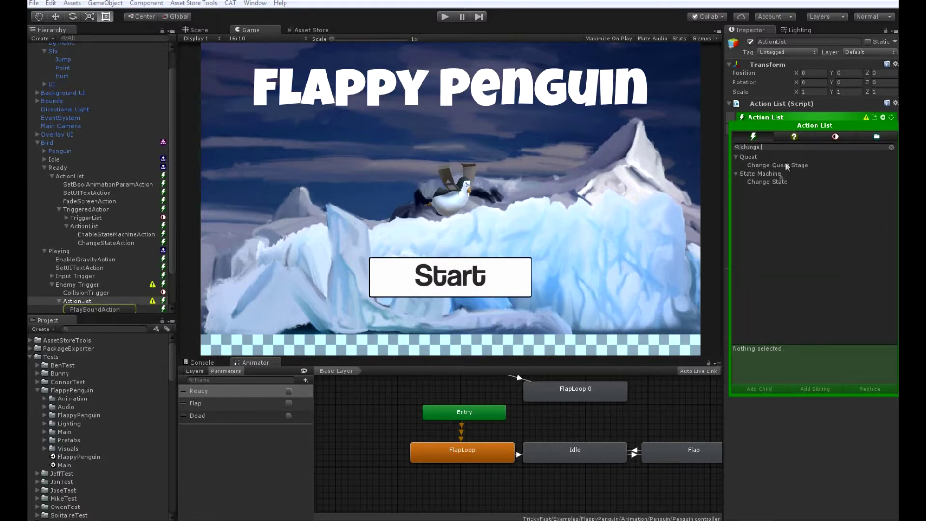
pyautogui.click(782, 186)
pyautogui.click(876, 182)
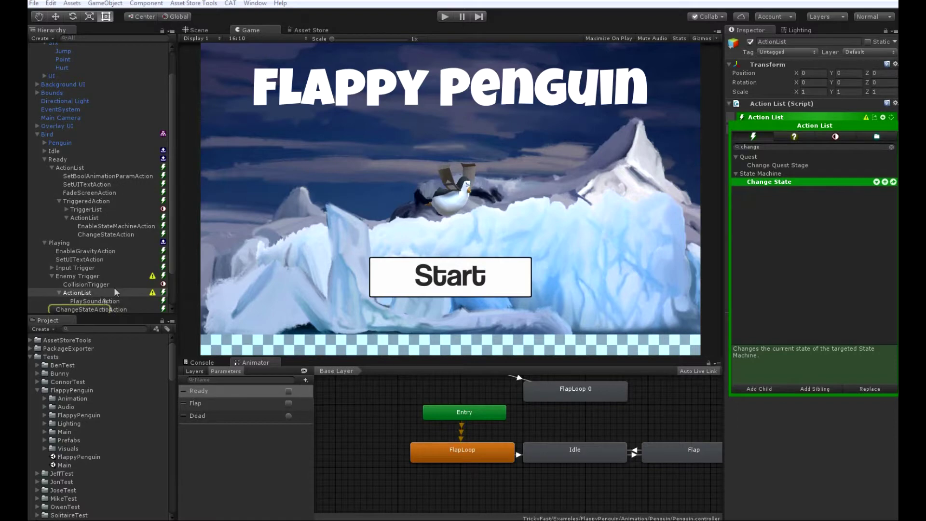
# Target the Enemy Trigger's PlaySoundAction at the object named Hurt and enable its Keep Playing option
pyautogui.click(106, 300)
pyautogui.click(106, 301)
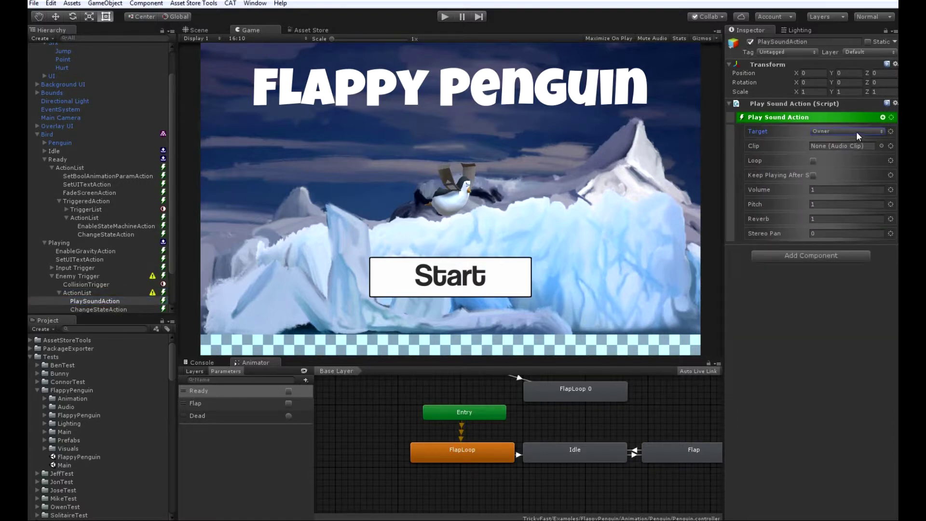
pyautogui.click(855, 132)
pyautogui.click(853, 188)
pyautogui.click(844, 130)
pyautogui.write('Hurt')
pyautogui.click(813, 175)
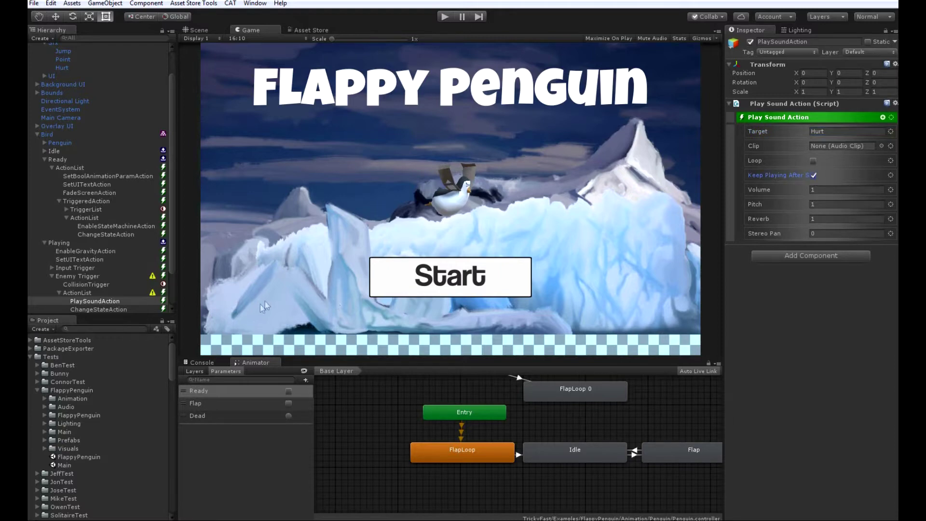
# Set the state name of the Enemy Trigger's ChangeStateAction to Game Over and collapse that trigger's ActionList
pyautogui.click(120, 309)
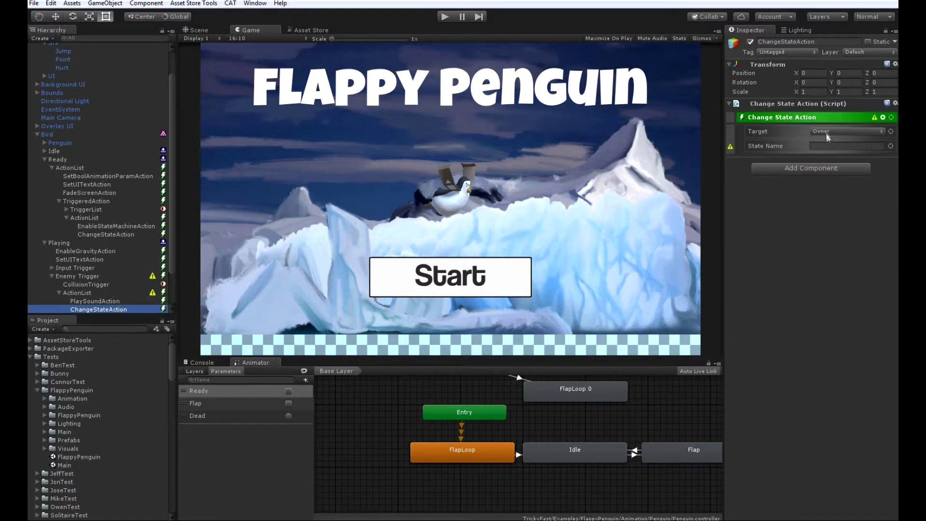
pyautogui.click(827, 147)
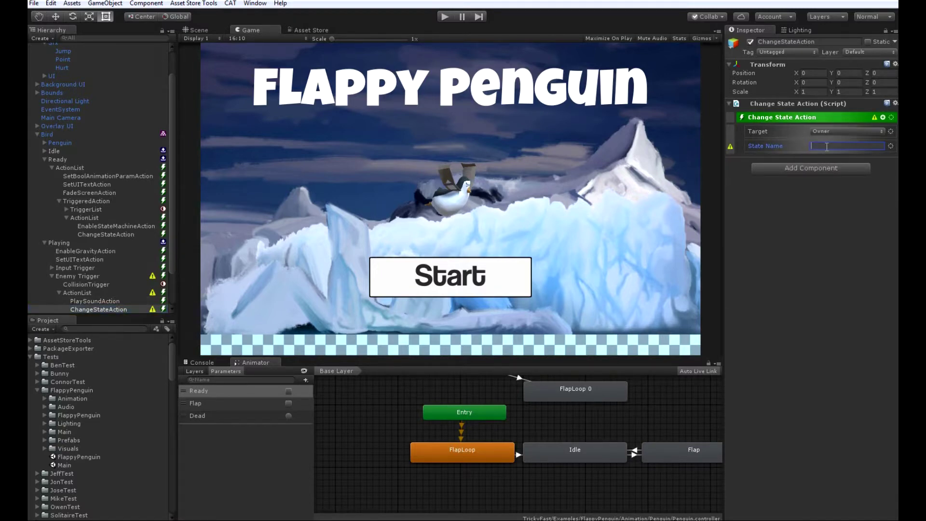
pyautogui.write('Game Over')
pyautogui.scroll(-1, 57, 274)
pyautogui.click(58, 275)
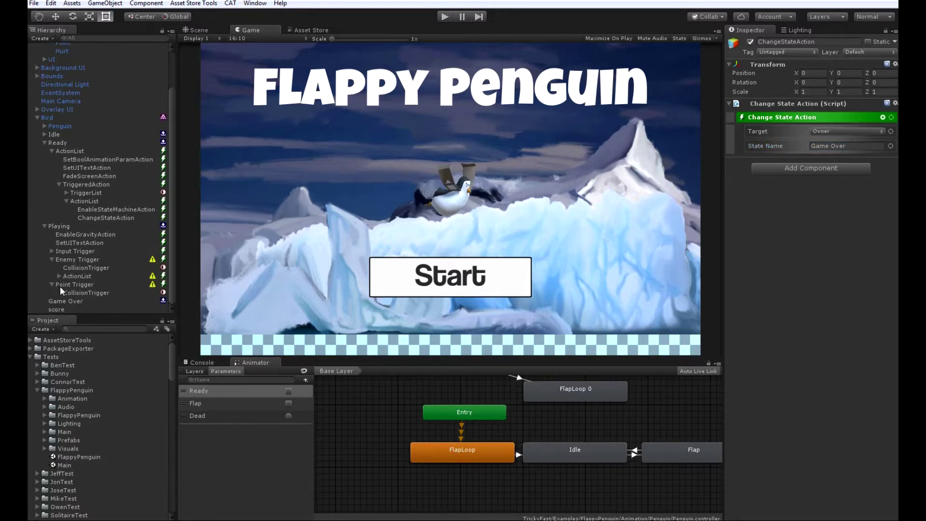
# Set the Point Trigger's collide target to the Ding tag and enable Is Trigger
pyautogui.click(79, 292)
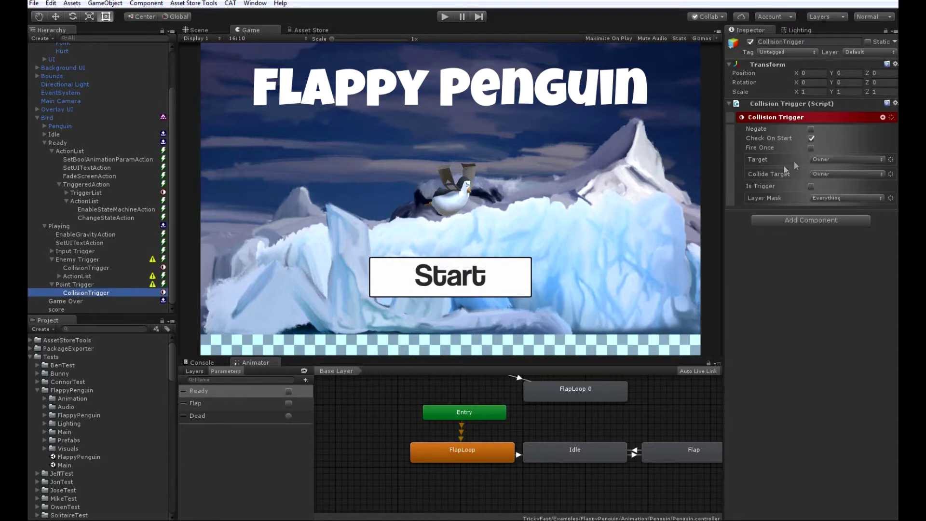
pyautogui.click(811, 138)
pyautogui.click(846, 172)
pyautogui.click(841, 245)
pyautogui.click(843, 176)
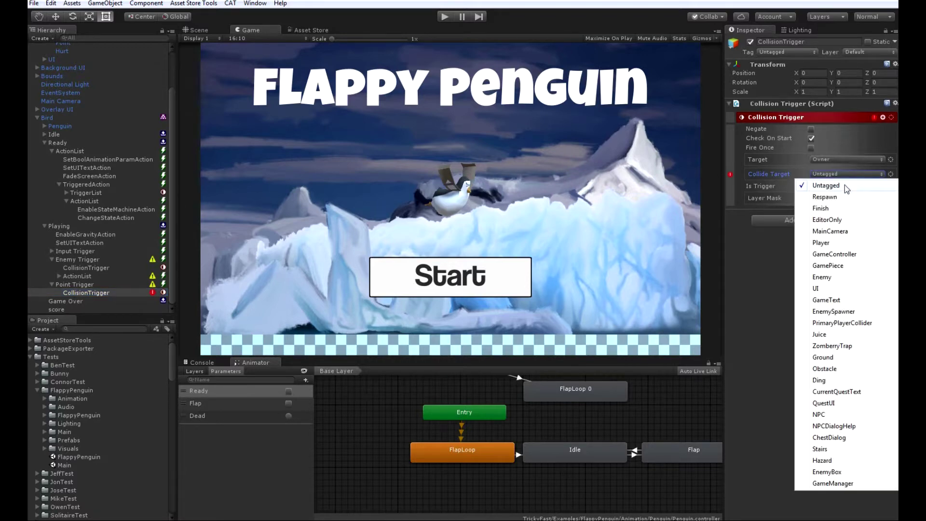
pyautogui.click(820, 381)
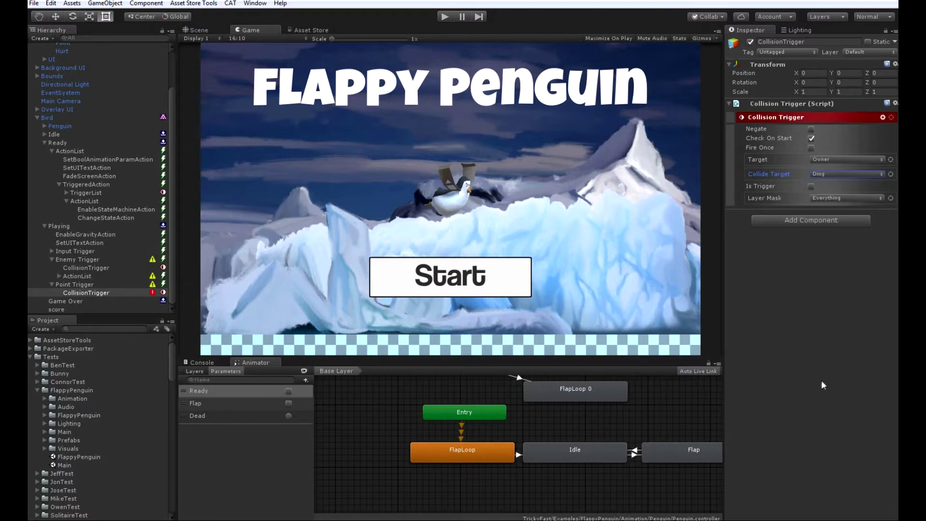
pyautogui.click(811, 187)
# Add an Action List as a sibling of the Point Trigger's CollisionTrigger
pyautogui.click(881, 118)
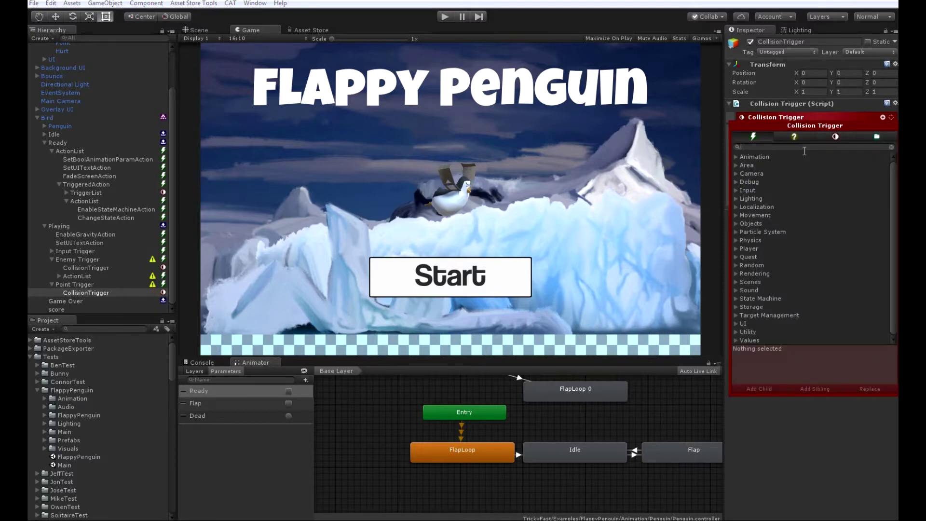
pyautogui.write('actionb')
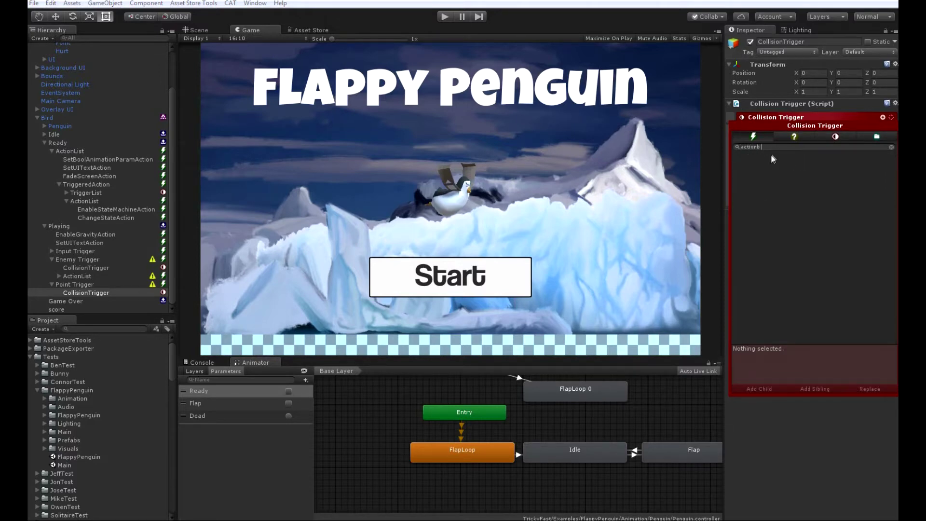
pyautogui.press('BackSpace')
pyautogui.click(775, 164)
pyautogui.click(892, 165)
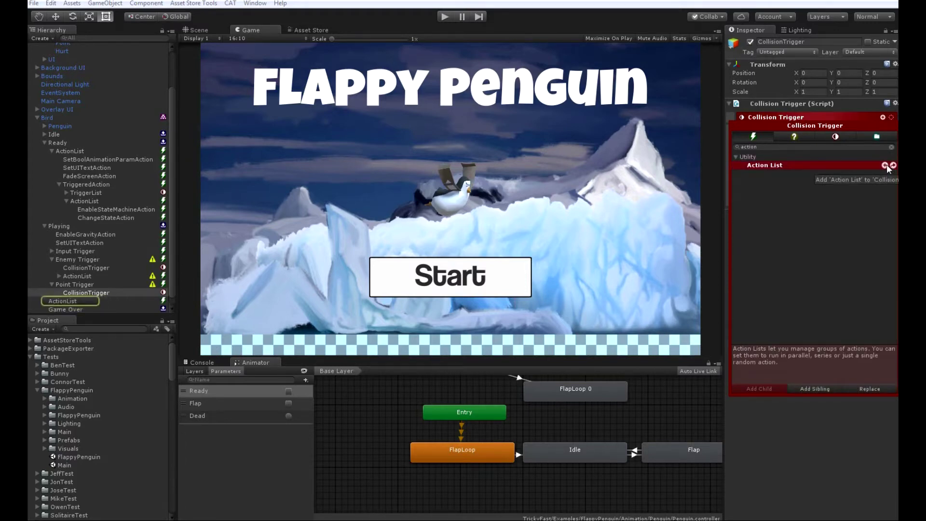
# Set the run type of the Point Trigger's ActionList to Parallel
pyautogui.click(84, 301)
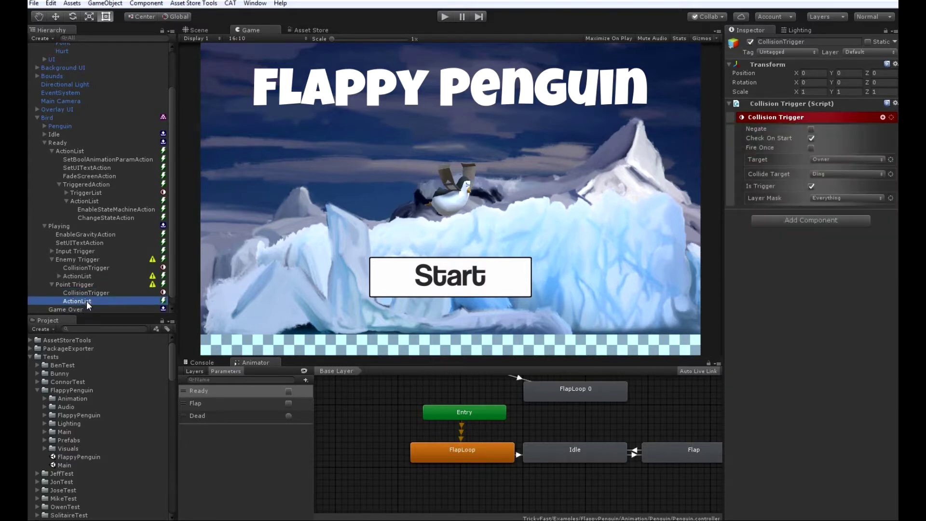
pyautogui.click(846, 129)
pyautogui.click(843, 147)
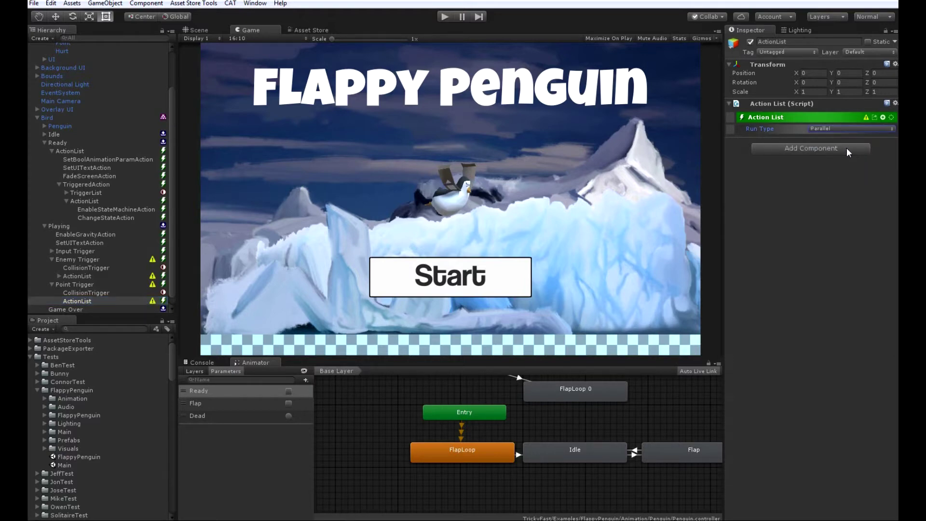
# Add a Play Sound action as a child of the Point Trigger's ActionList
pyautogui.click(883, 117)
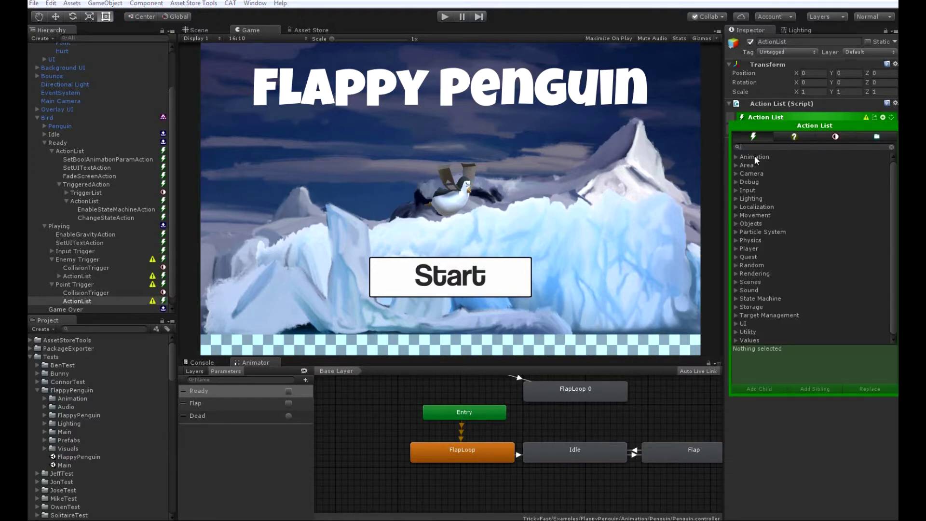
pyautogui.write('play')
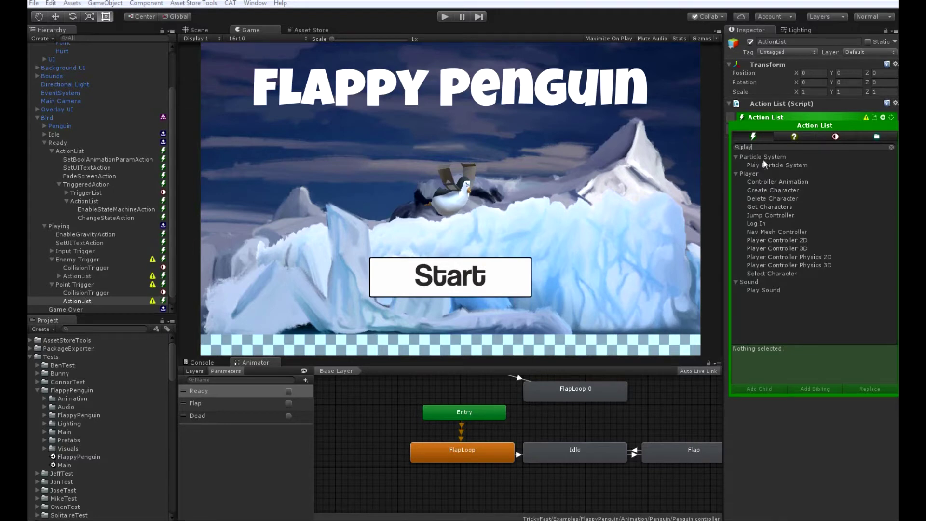
pyautogui.click(772, 290)
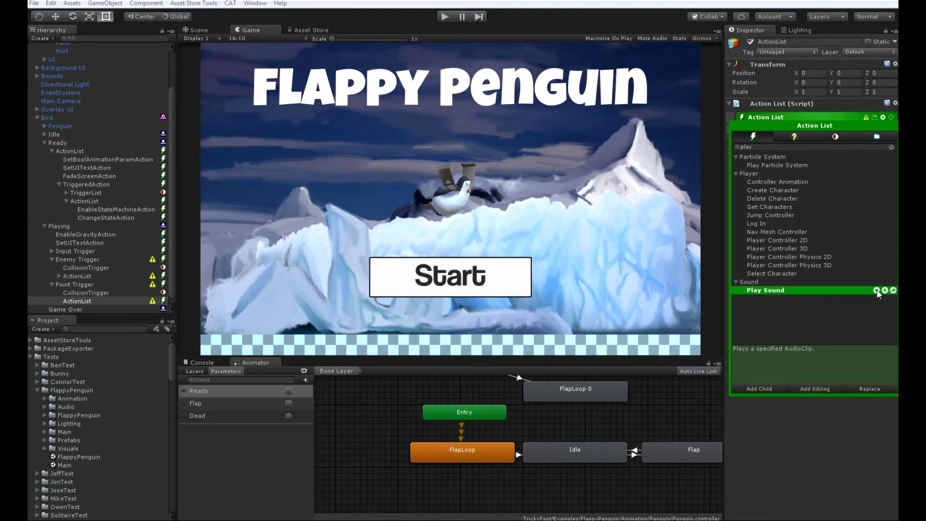
pyautogui.click(876, 290)
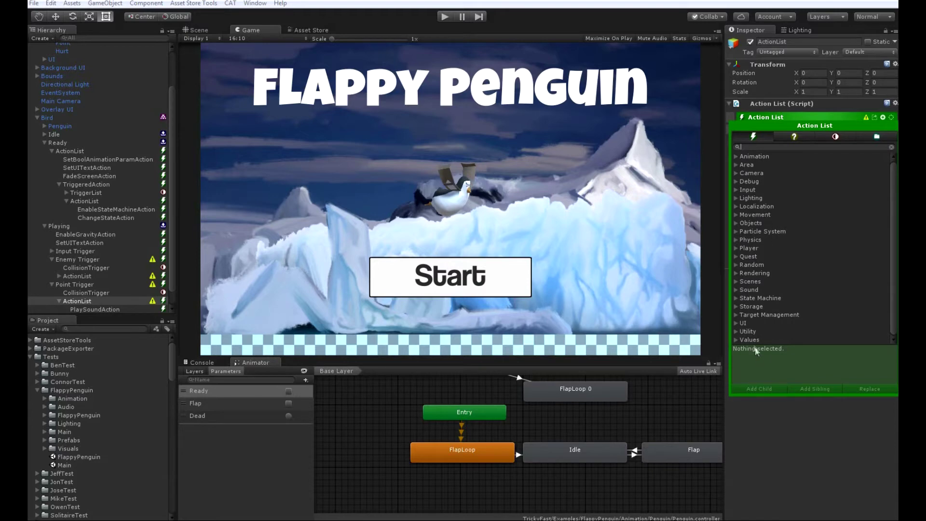
# Add a Modify Integer Value action as a child of the Point Trigger's ActionList
pyautogui.click(735, 340)
pyautogui.scroll(-5, 767, 285)
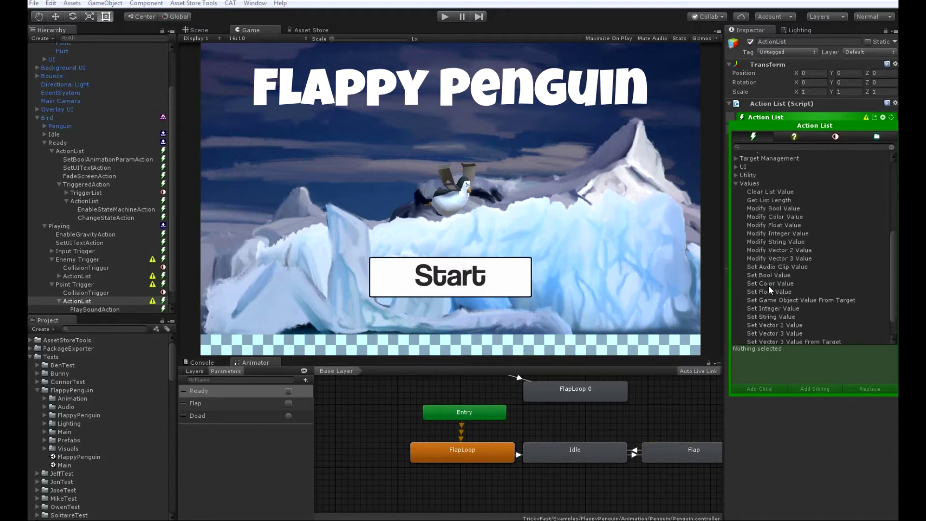
pyautogui.click(788, 233)
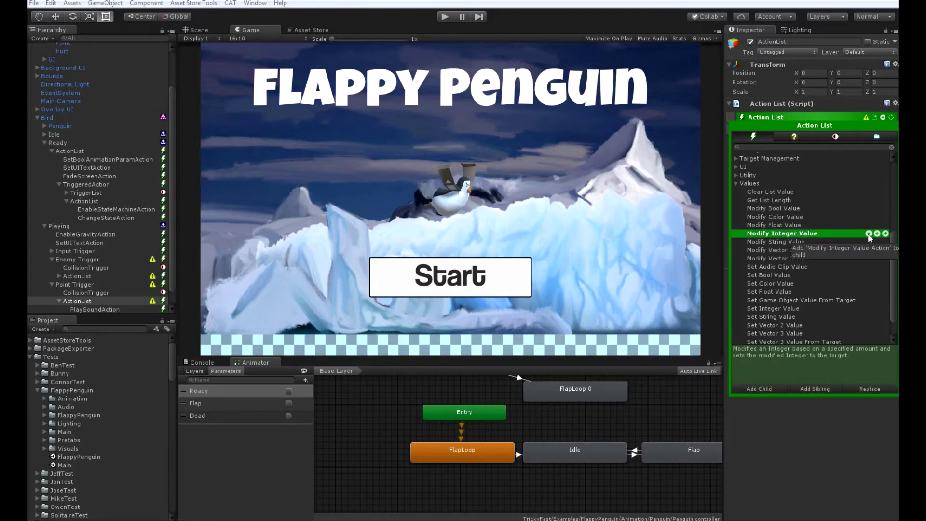
pyautogui.click(868, 233)
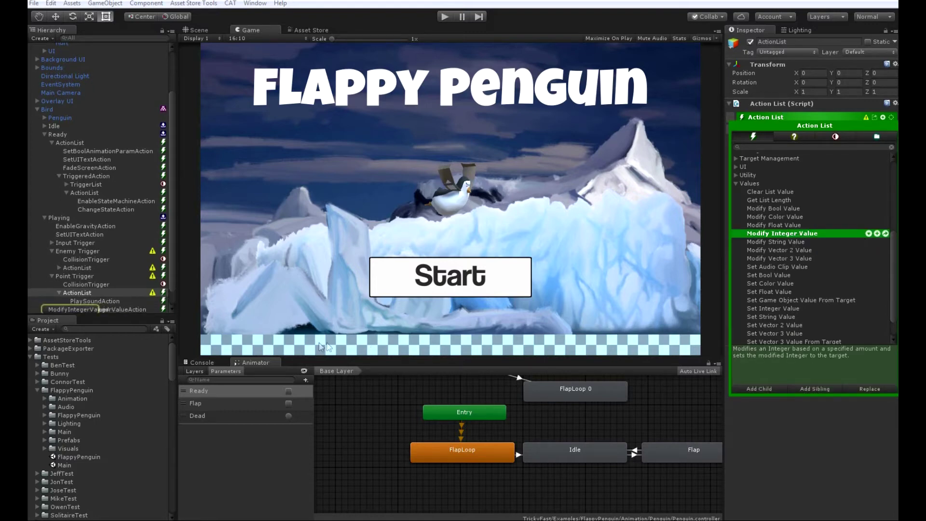
# Target the Point Trigger's PlaySoundAction at the object named Point
pyautogui.click(120, 301)
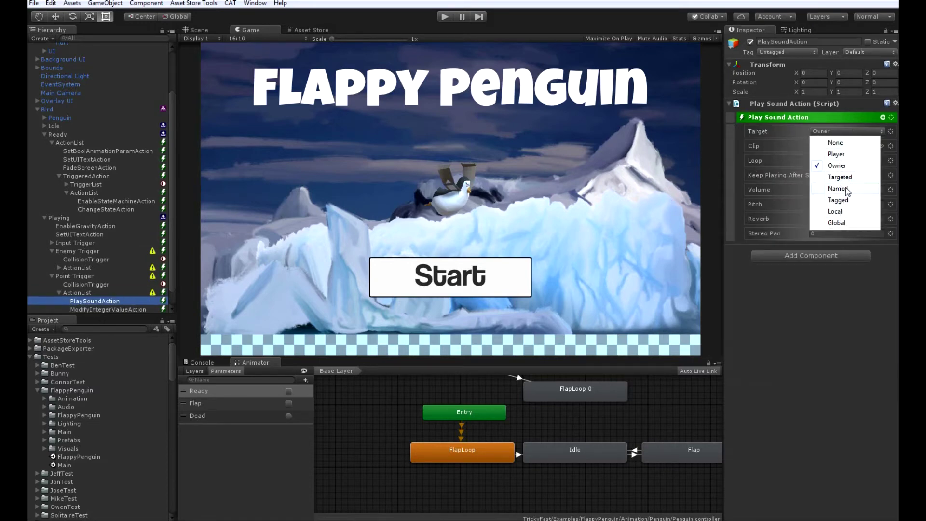
pyautogui.click(838, 188)
pyautogui.click(835, 131)
pyautogui.scroll(3, 49, 123)
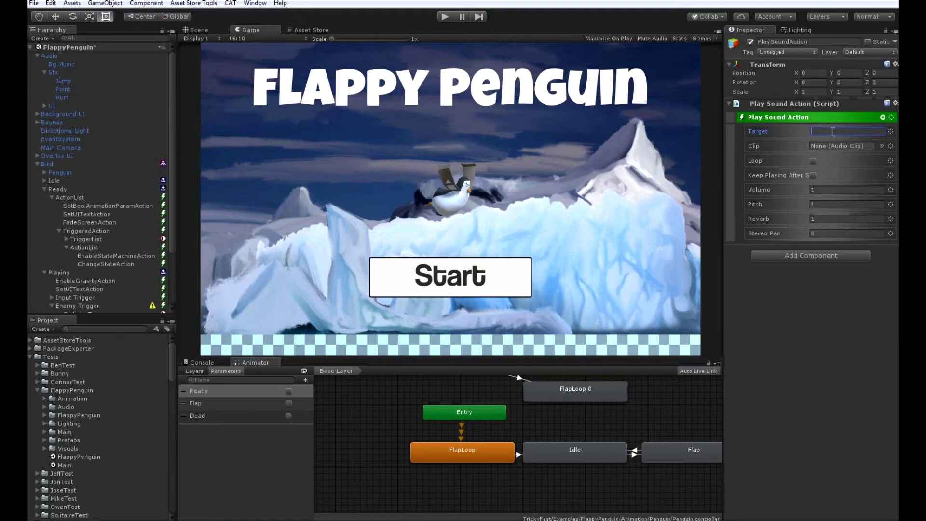
pyautogui.write('Poiny')
pyautogui.press('BackSpace')
pyautogui.scroll(-4, 65, 289)
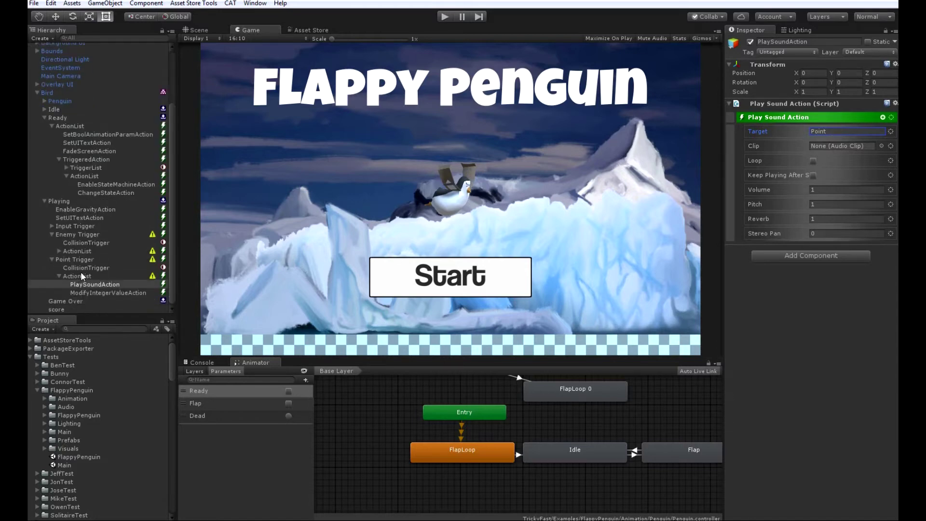
# Set the ModifyIntegerValueAction's source to the Owner's score value and its modification amount to 1
pyautogui.click(108, 293)
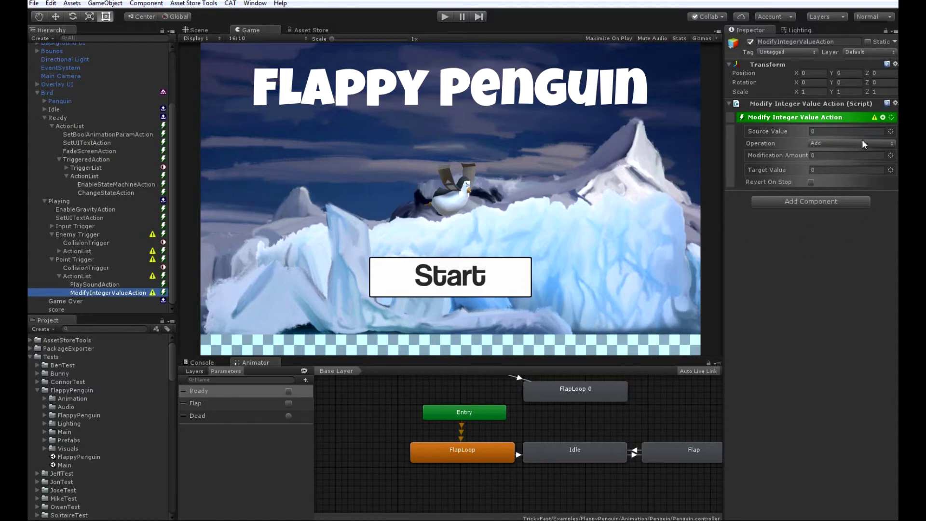
pyautogui.click(891, 131)
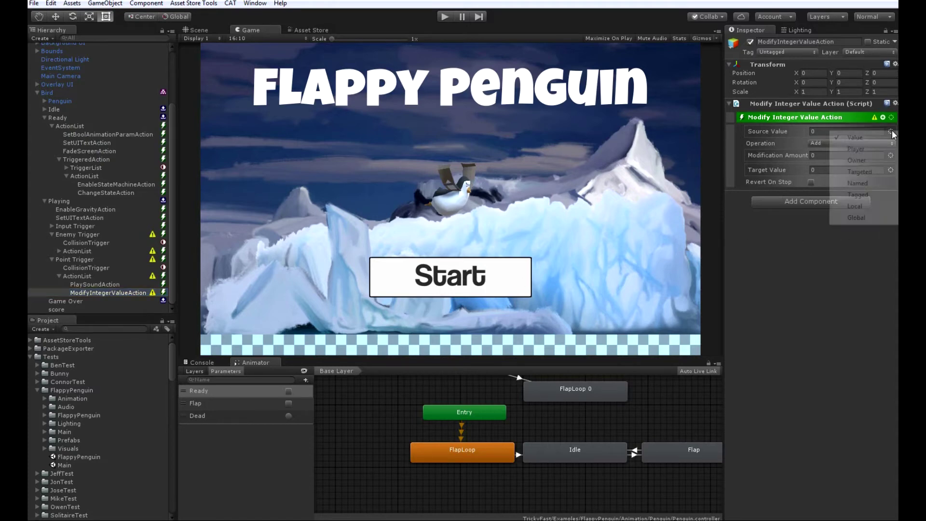
pyautogui.click(874, 161)
pyautogui.click(850, 140)
pyautogui.write('score')
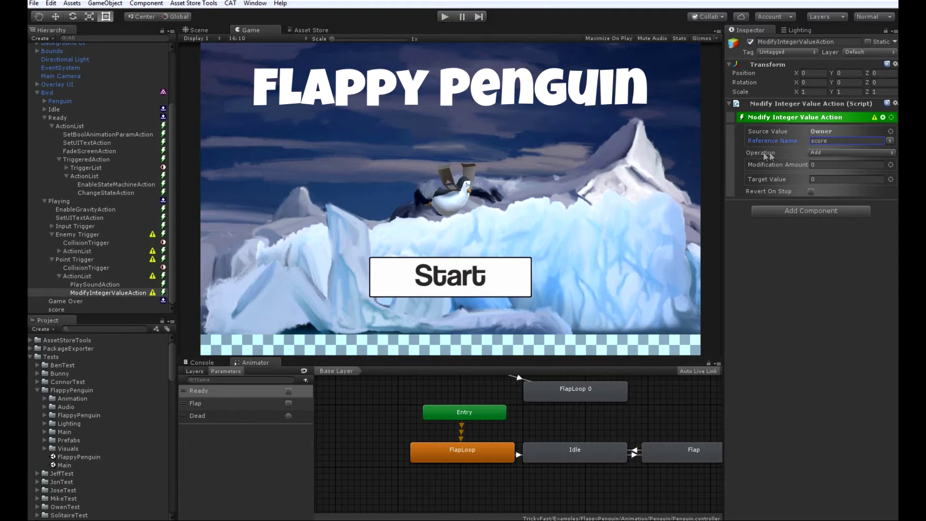
pyautogui.click(832, 165)
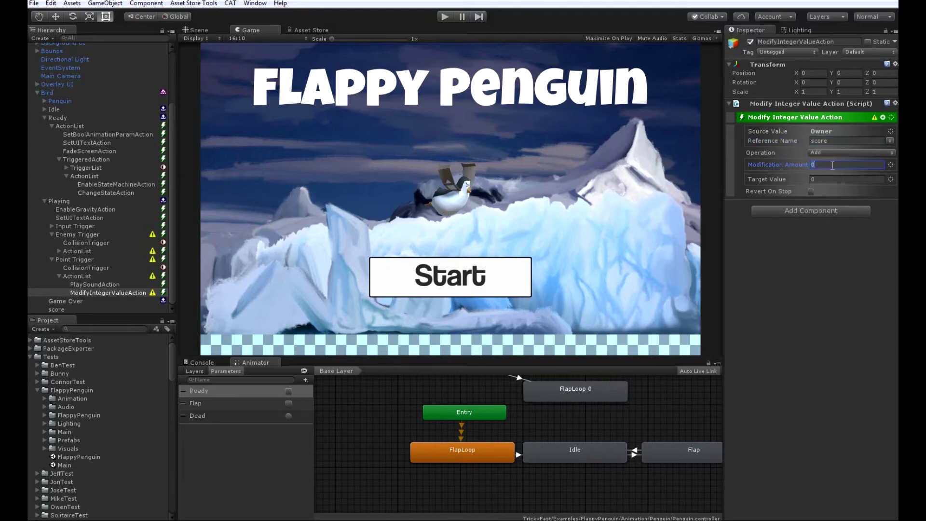
pyautogui.write('1')
# Set the ModifyIntegerValueAction's target value to the Owner's score and check the Playing state's SetUITextAction
pyautogui.click(891, 179)
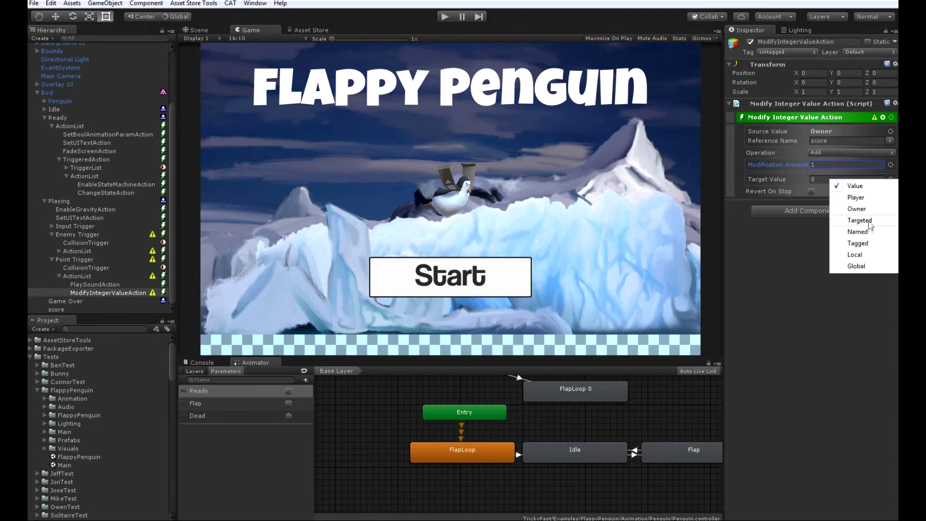
pyautogui.click(869, 210)
pyautogui.click(832, 189)
pyautogui.write('score')
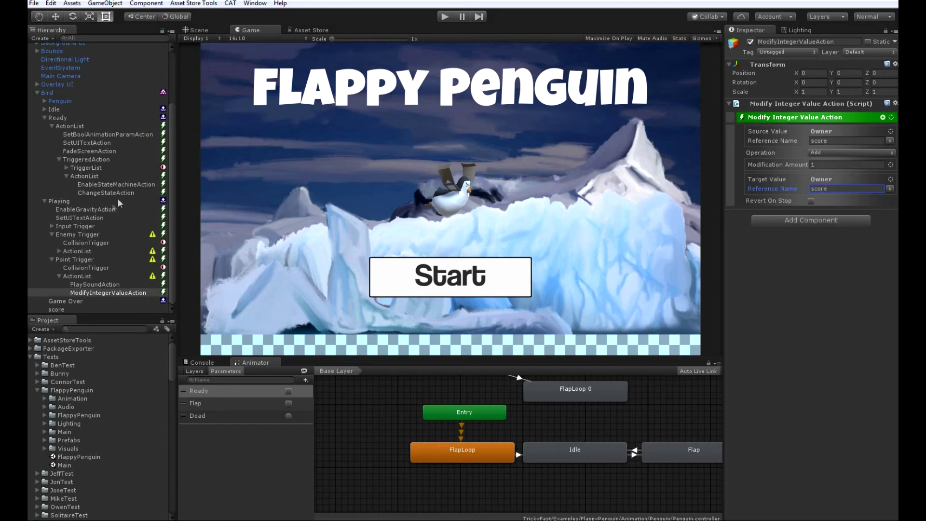
pyautogui.click(100, 218)
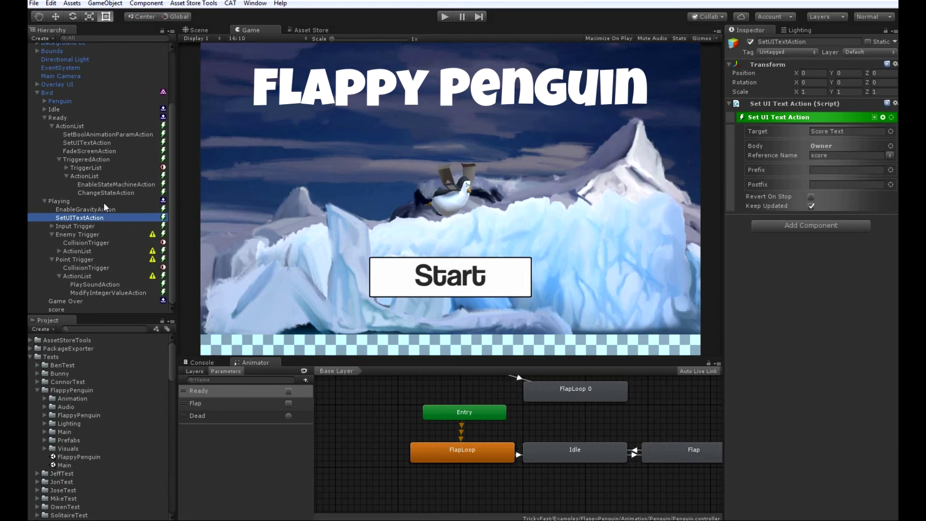
pyautogui.click(107, 293)
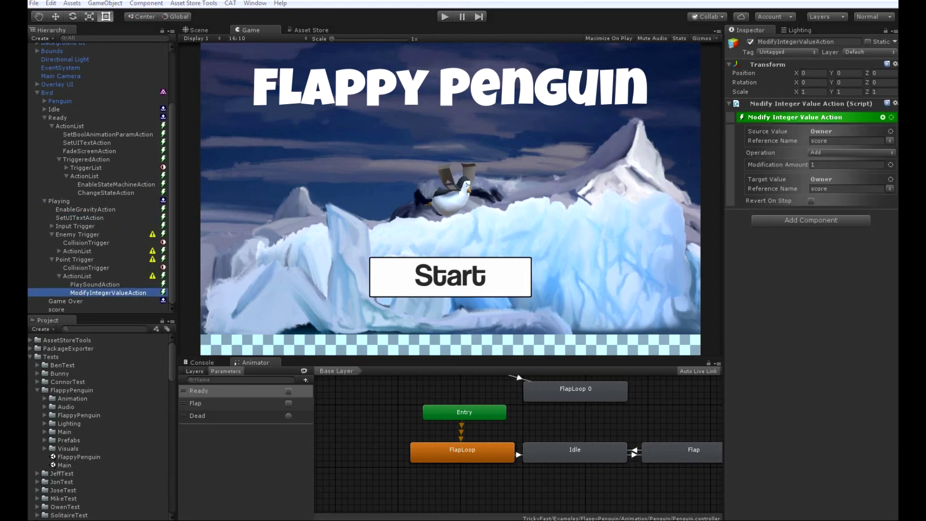